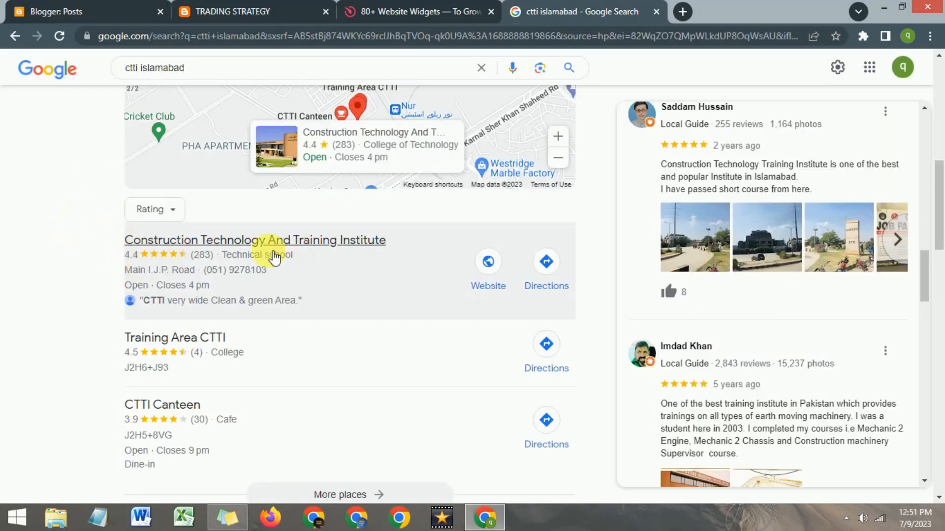
- Examine the Google search results and customer reviews for Construction Technology And Training Institute
scroll(217, 261, "up", 7)
scroll(217, 262, "up", 3)
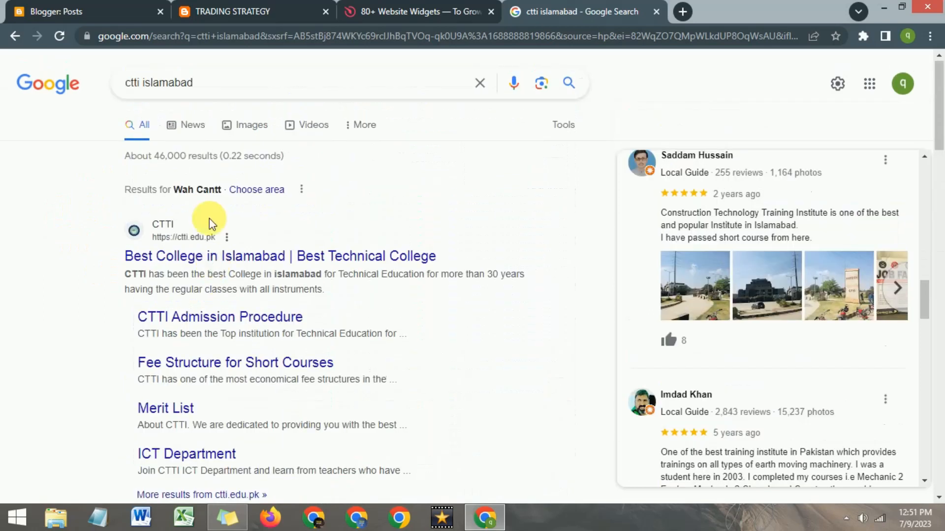
scroll(147, 232, "down", 8)
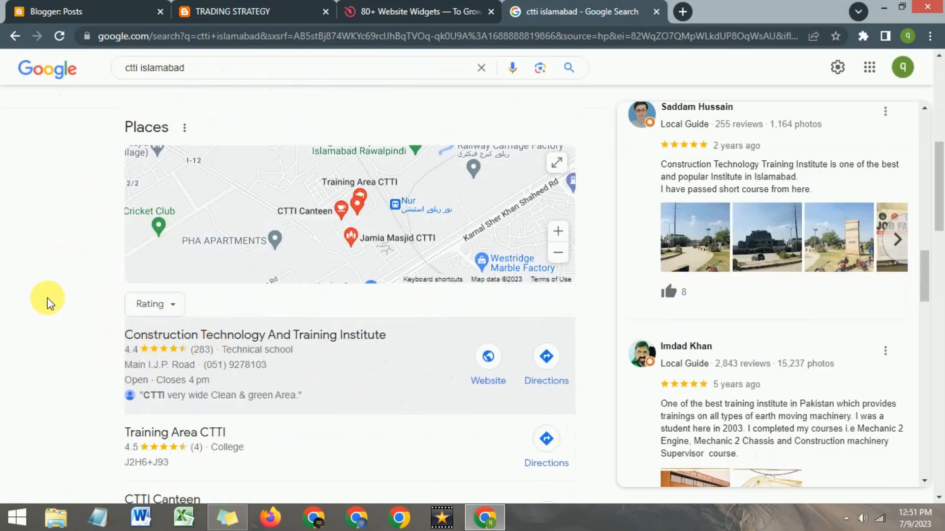
scroll(46, 300, "down", 1)
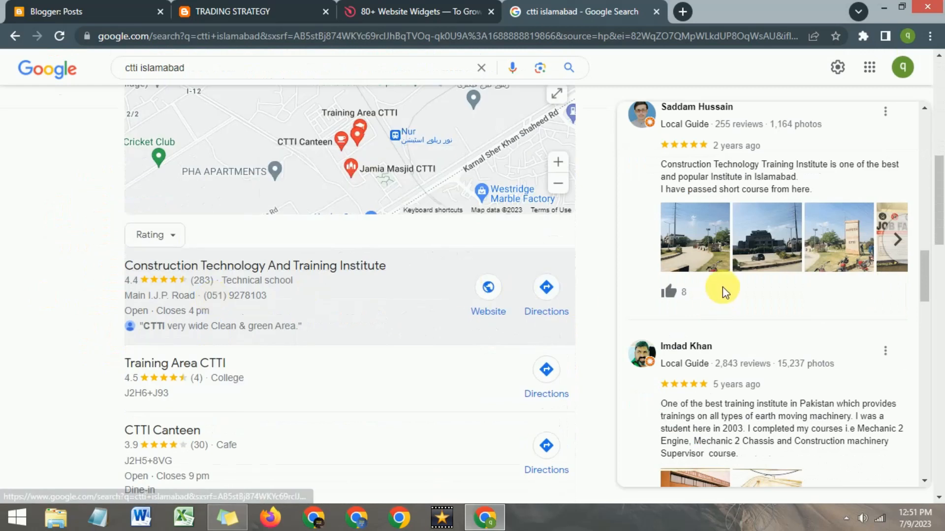
scroll(768, 313, "up", 5)
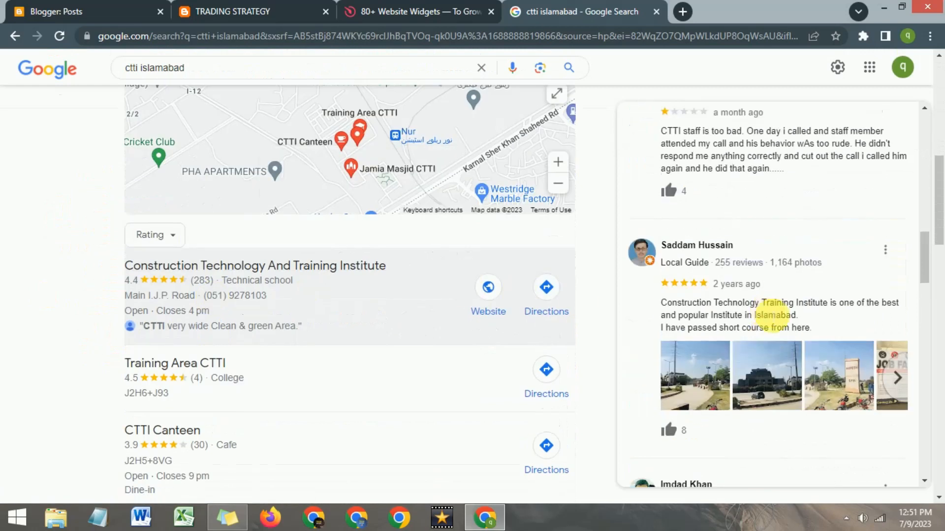
scroll(772, 316, "down", 1)
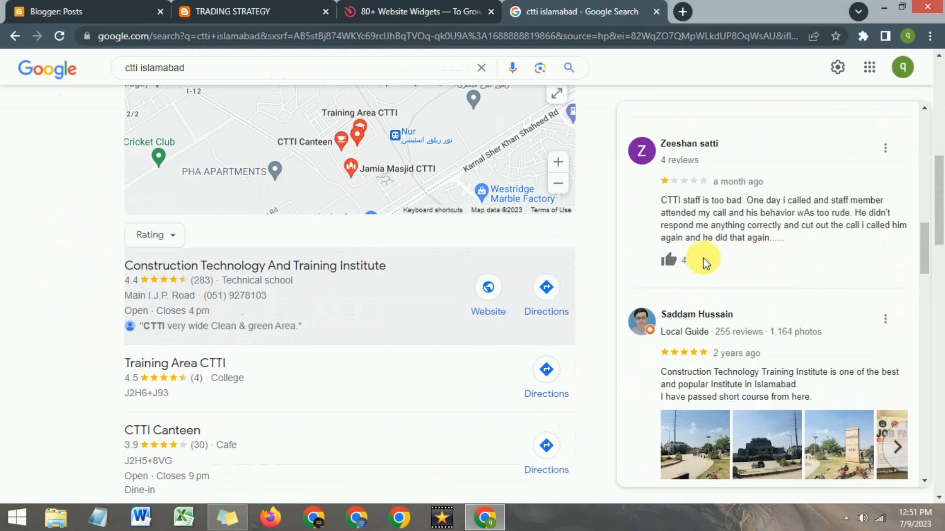
- Look through the Trading Strategy blog's homepage and its post list in Blogger
left_click(296, 7)
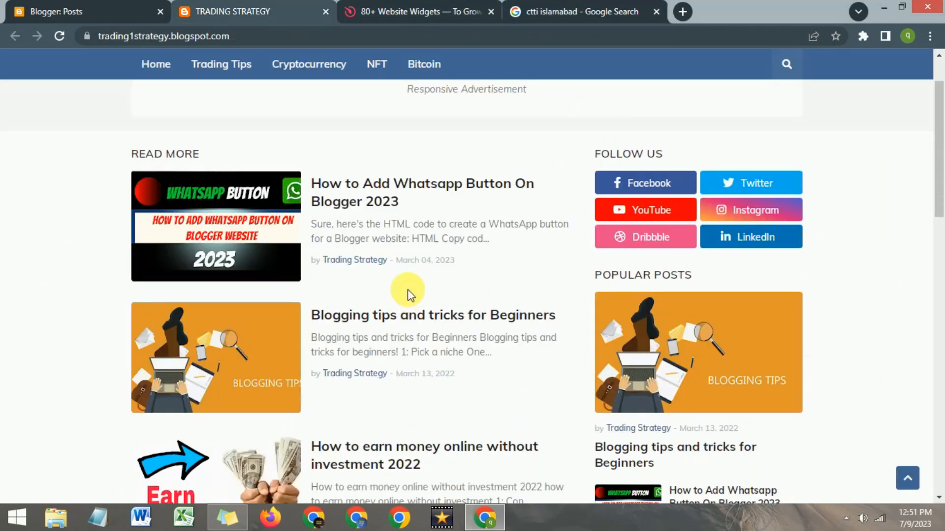
scroll(411, 294, "down", 1)
scroll(407, 294, "down", 6)
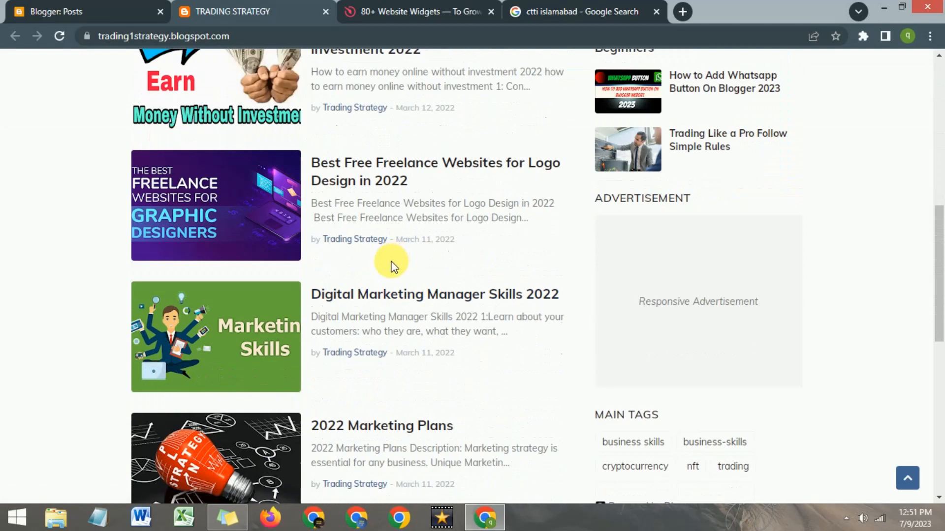
scroll(392, 266, "up", 7)
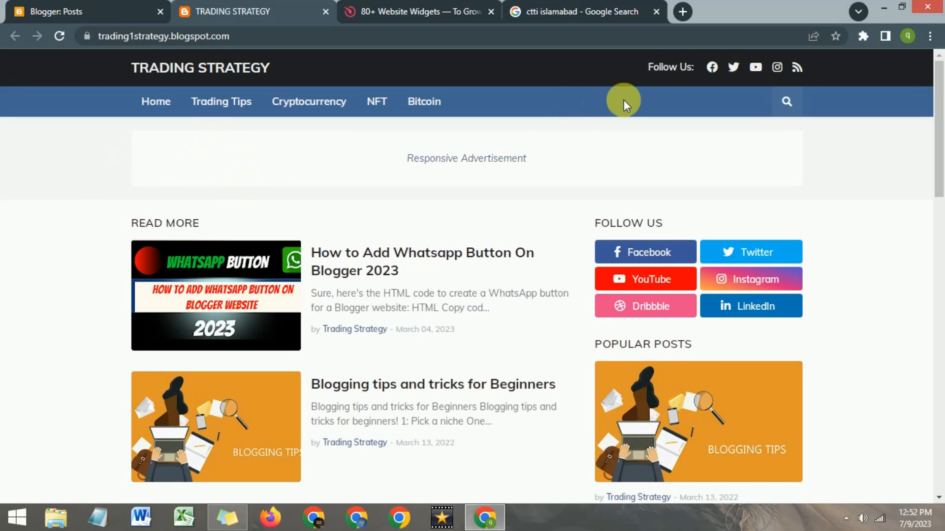
left_click_drag(942, 89, 935, 64)
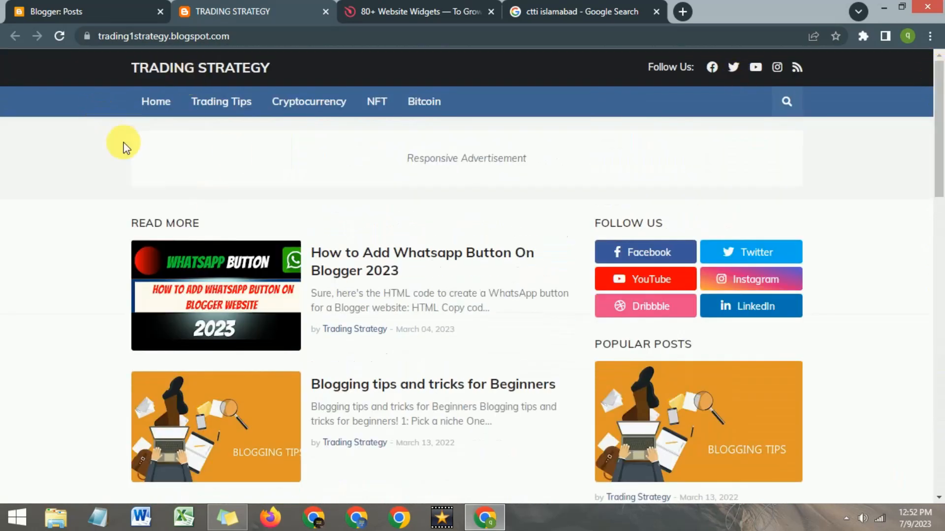
left_click(100, 7)
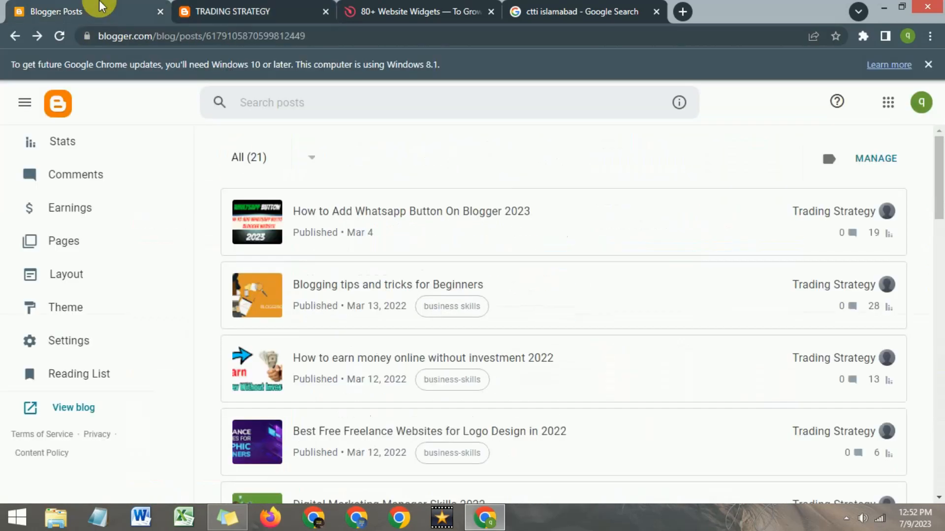
left_click(210, 10)
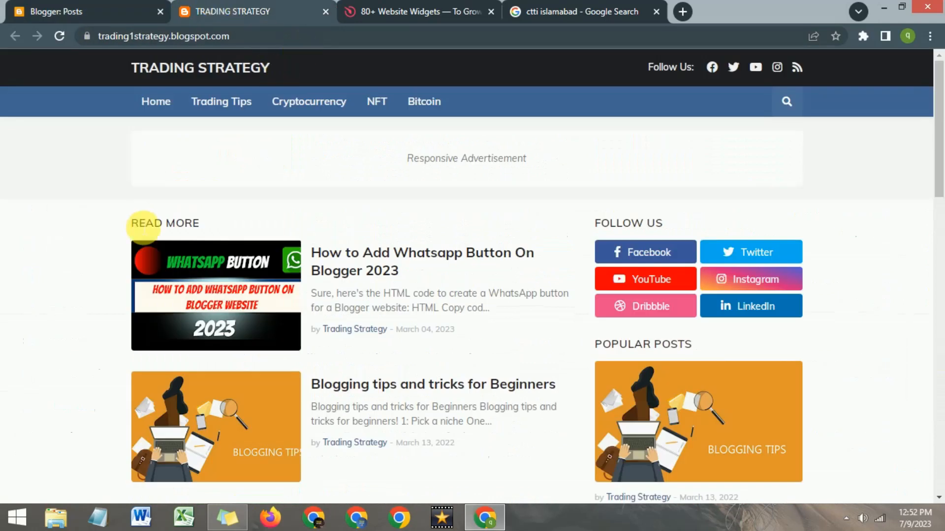
scroll(80, 240, "down", 3)
scroll(78, 244, "down", 10)
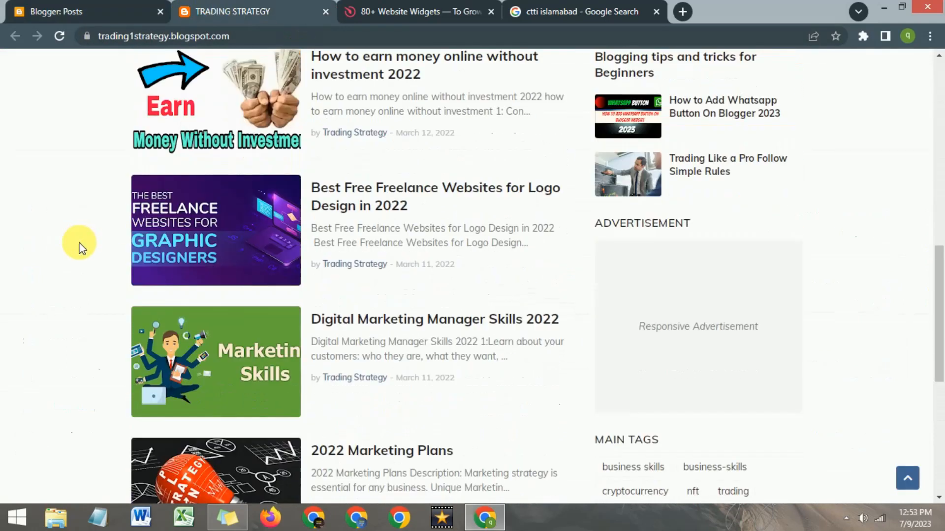
scroll(76, 244, "down", 3)
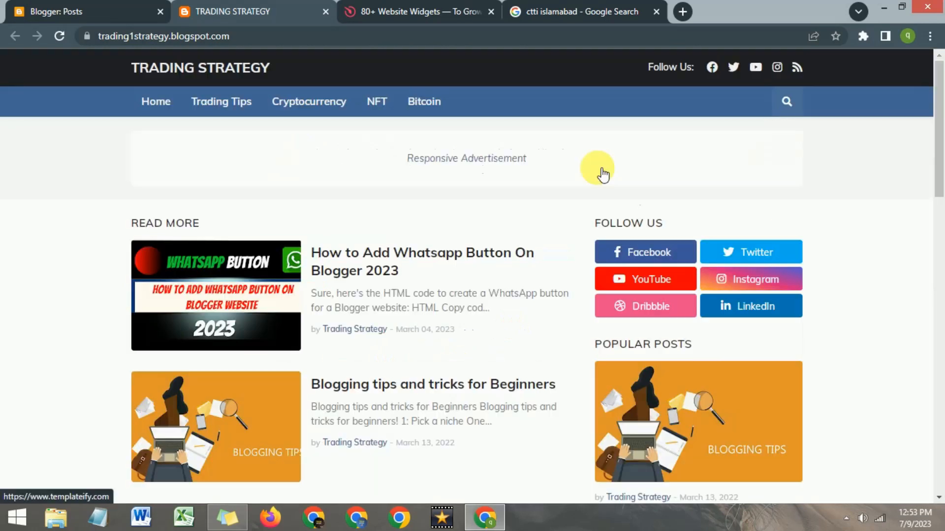
left_click(539, 10)
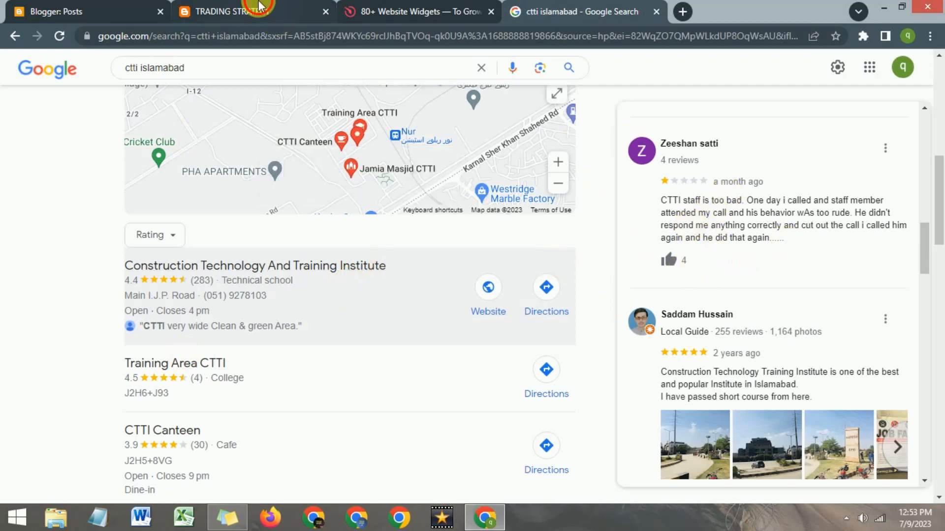
left_click(283, 10)
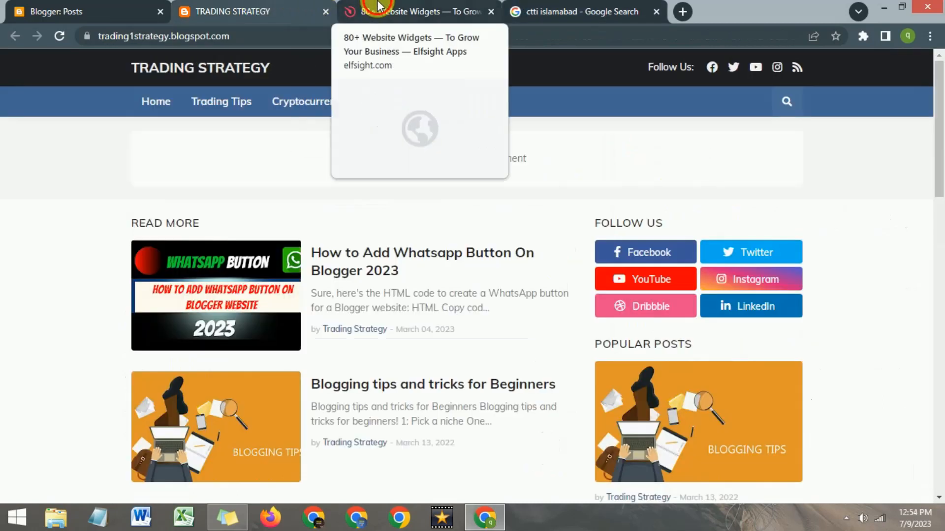
- Switch to the Elfsight website, sign up with the Google account and dismiss the birthday sale offer
left_click(347, 9)
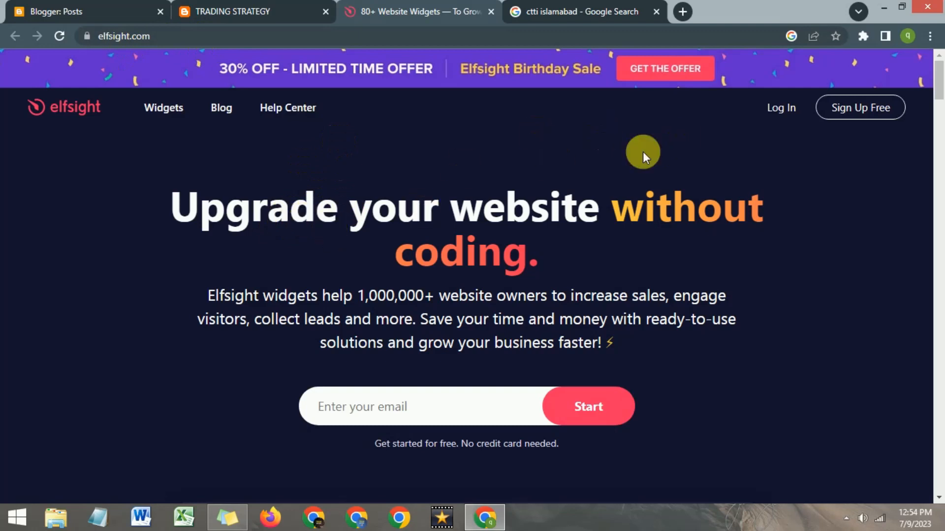
left_click(856, 108)
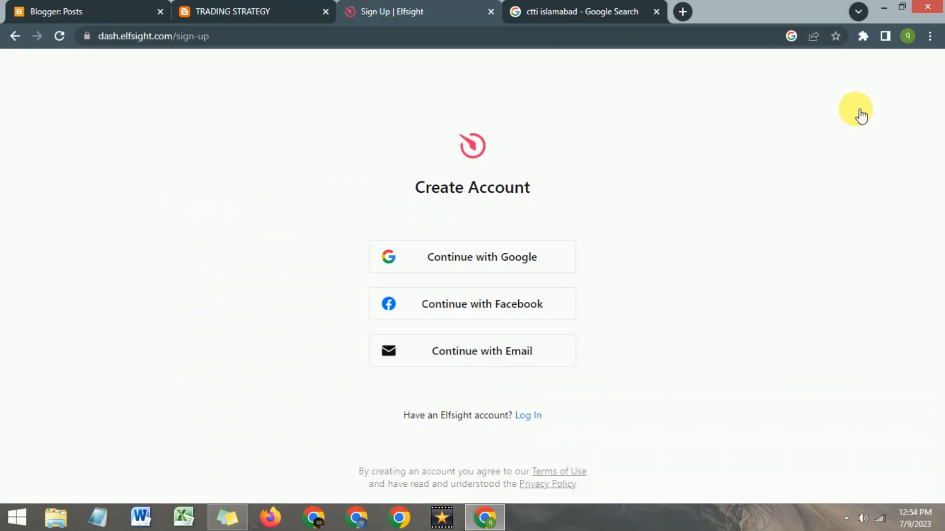
left_click(462, 261)
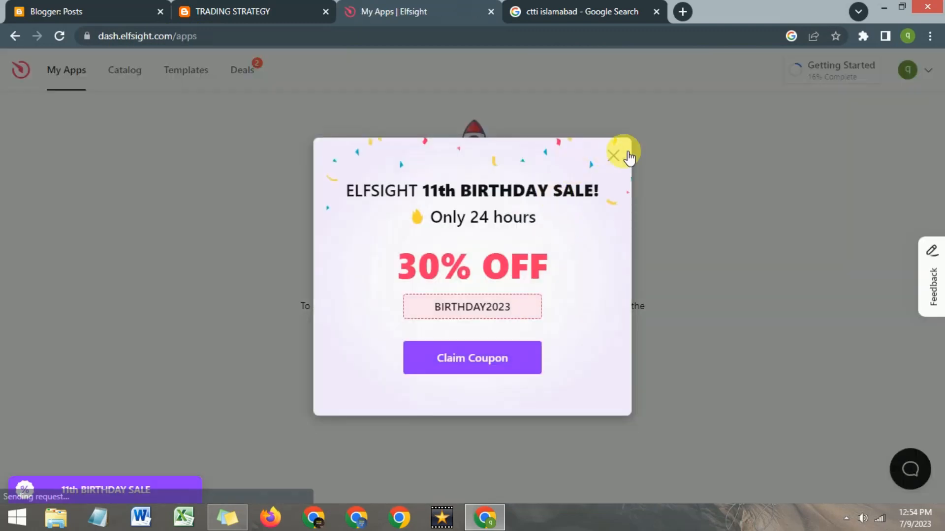
left_click(614, 157)
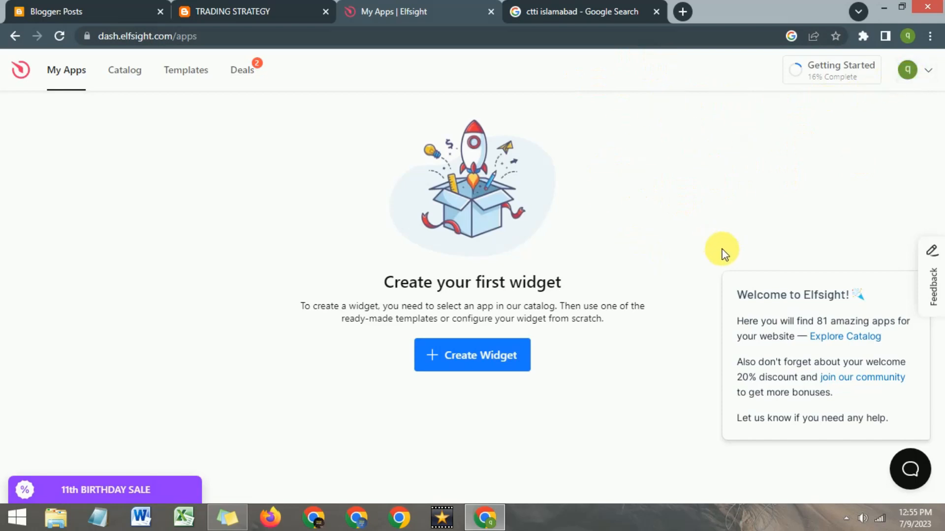
- Create a new widget using the Google Reviews app from the Elfsight catalog
left_click(453, 364)
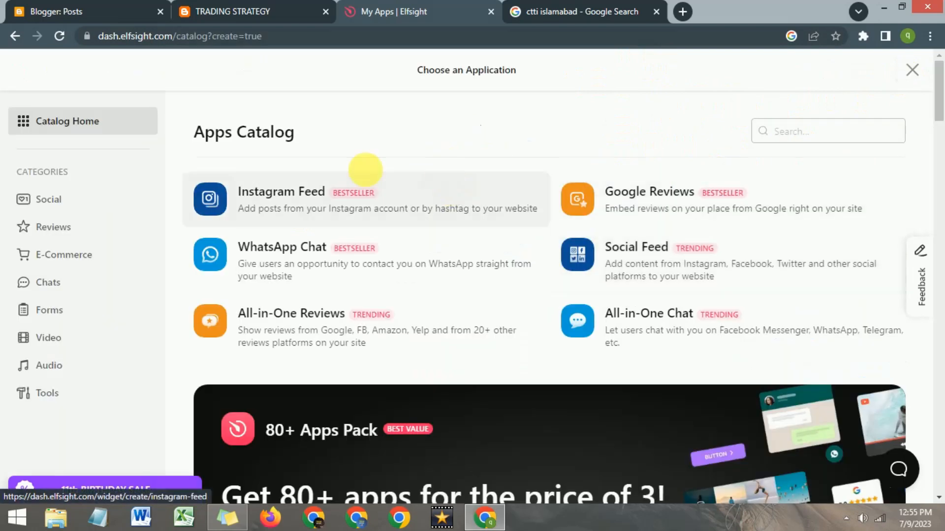
scroll(458, 213, "down", 5)
scroll(450, 199, "up", 5)
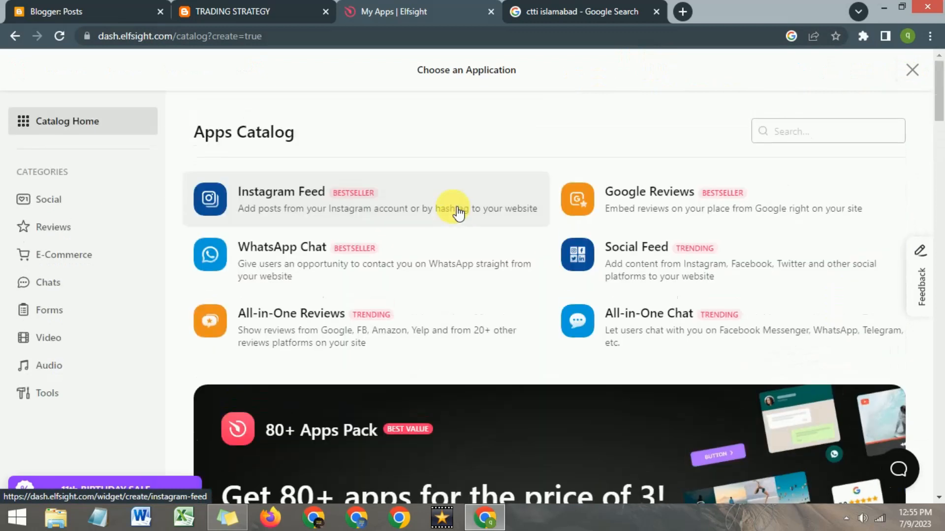
left_click(642, 200)
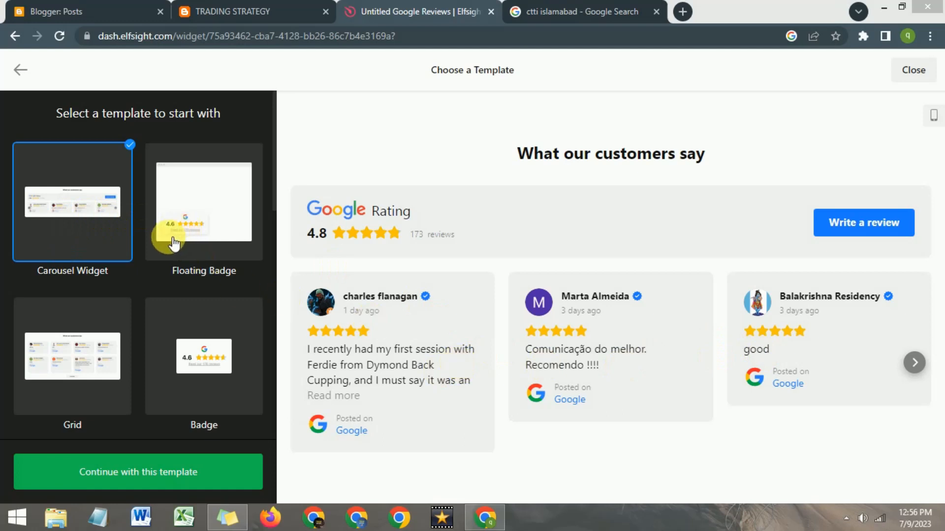
- Try the Grid template for the reviews widget and inspect its preview
left_click(92, 369)
left_click(92, 370)
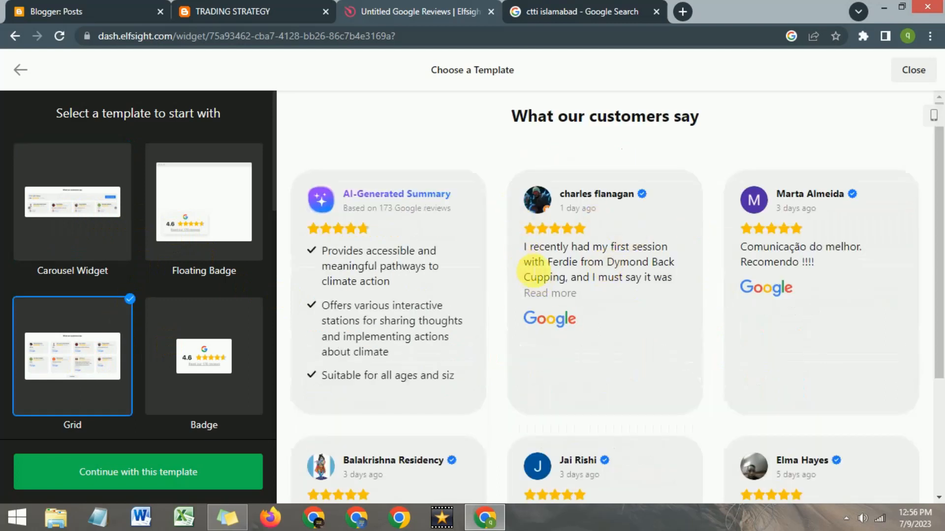
scroll(530, 265, "down", 3)
scroll(528, 267, "up", 3)
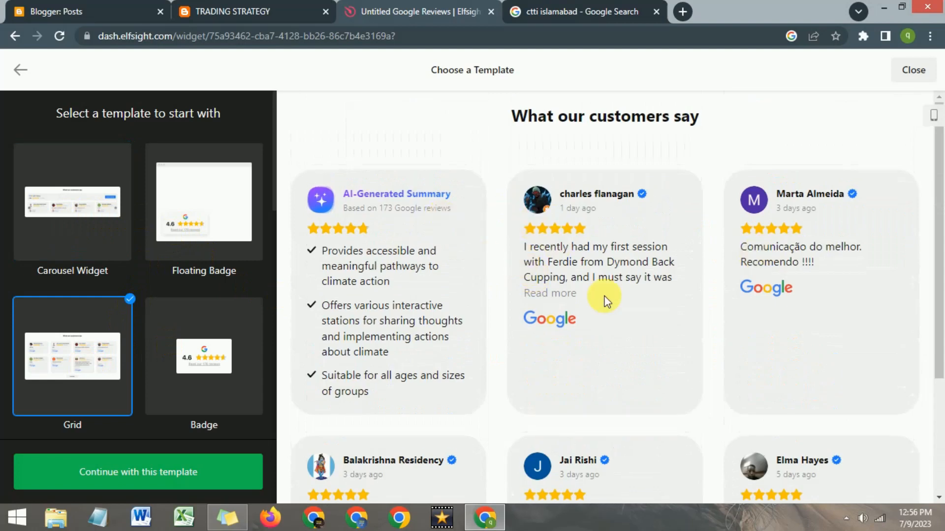
scroll(226, 295, "down", 2)
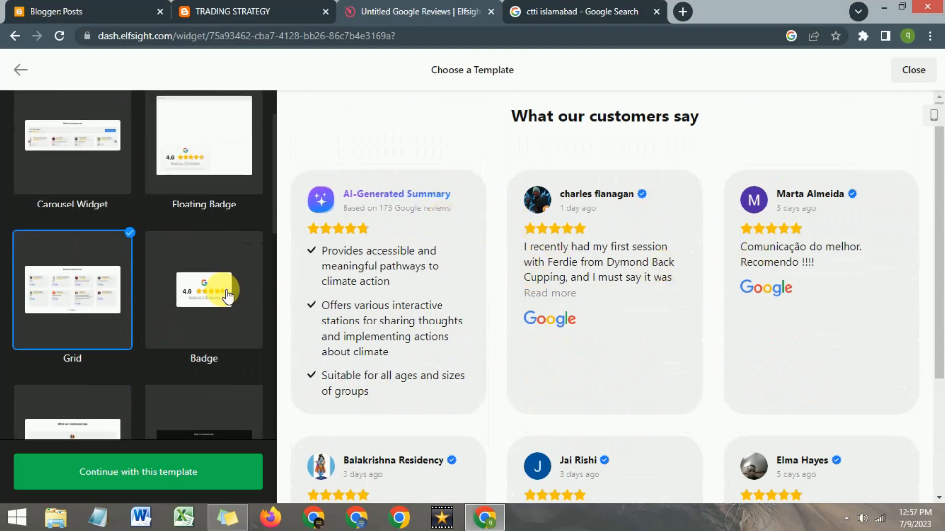
scroll(106, 249, "up", 2)
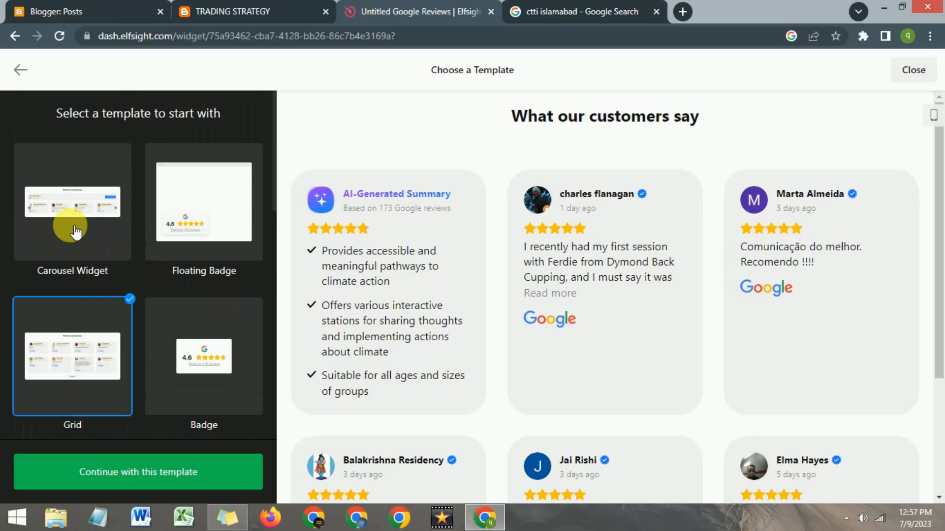
- Choose the Slider template, page through its sample reviews and continue with it
scroll(73, 231, "down", 5)
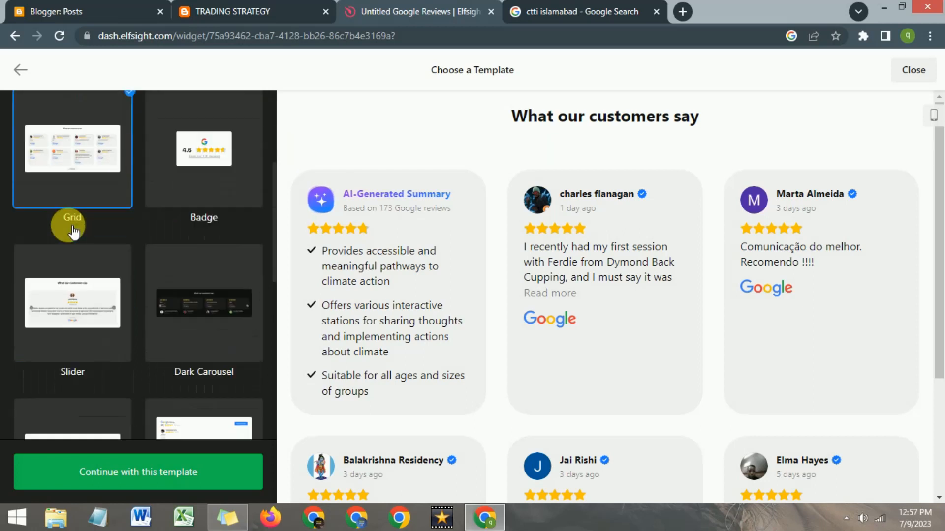
left_click(78, 320)
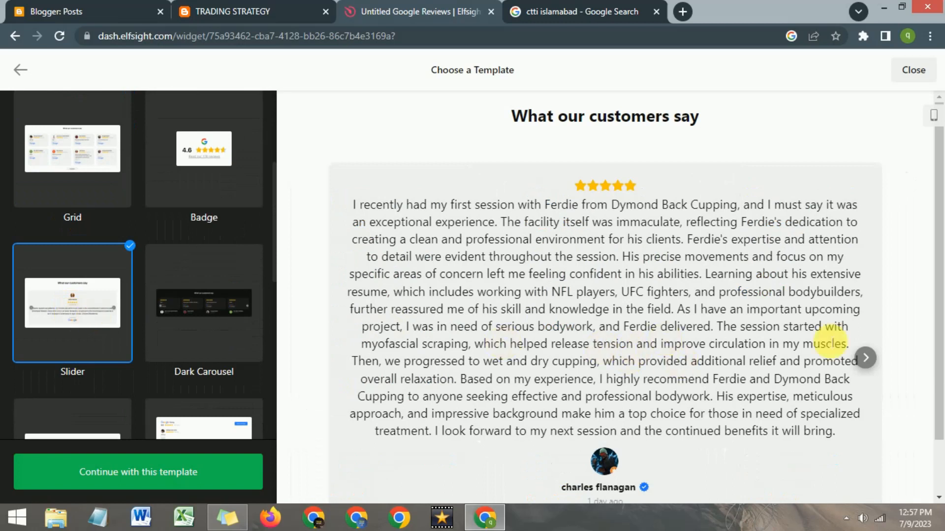
left_click(865, 359)
left_click(871, 327)
left_click(871, 326)
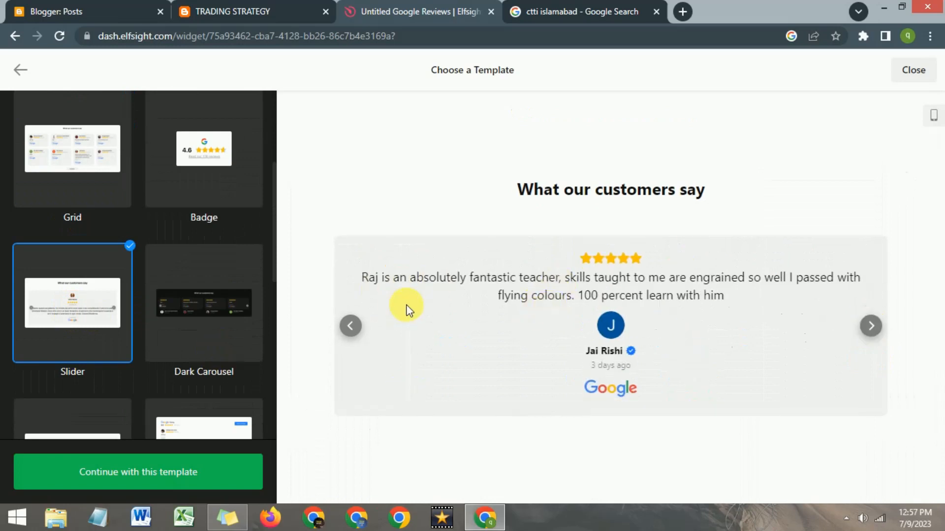
left_click(116, 479)
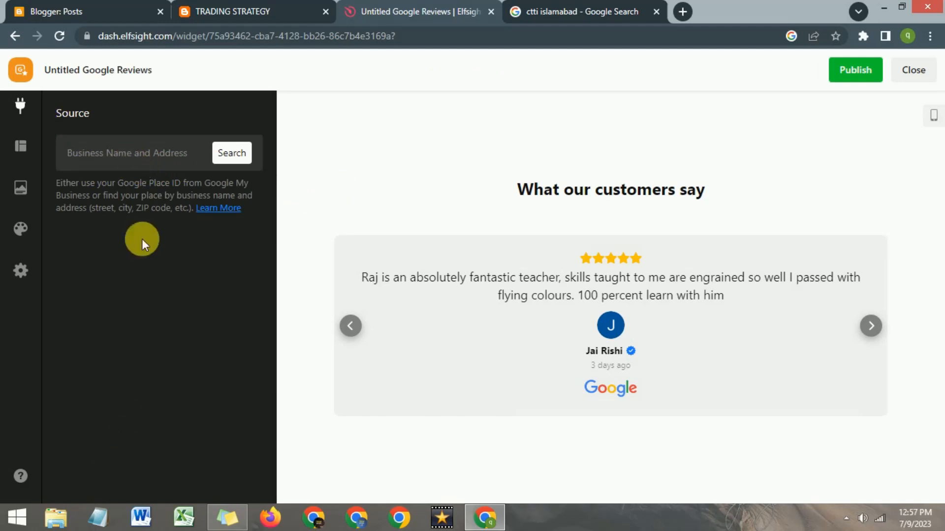
- Search for the business "CTTI islamabad", set Construction Technology And Training Institute as the review source and check the next review in the preview
left_click(132, 159)
type("CIIT islamabad")
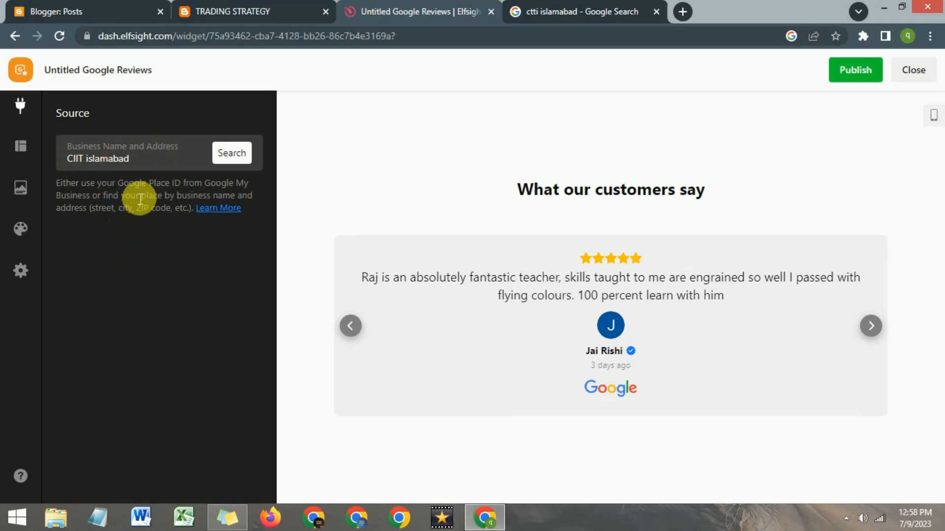
left_click(228, 152)
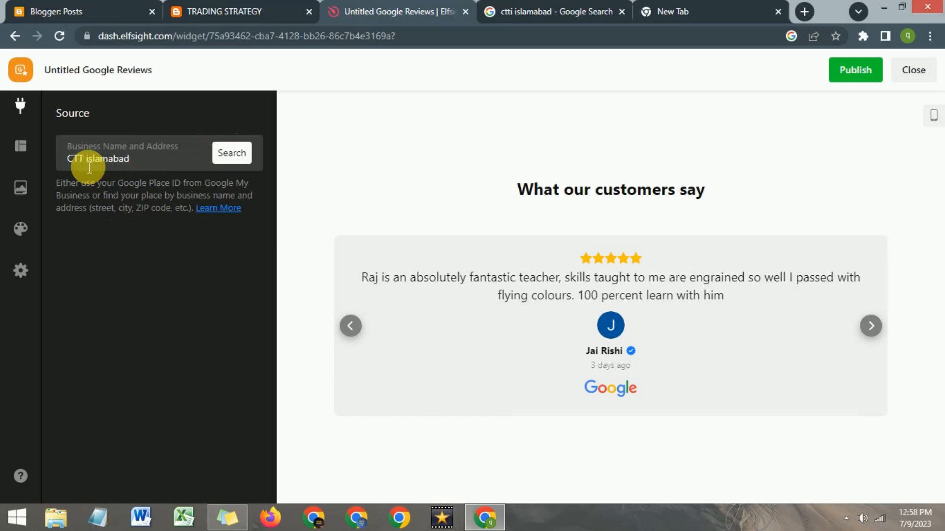
left_click(231, 156)
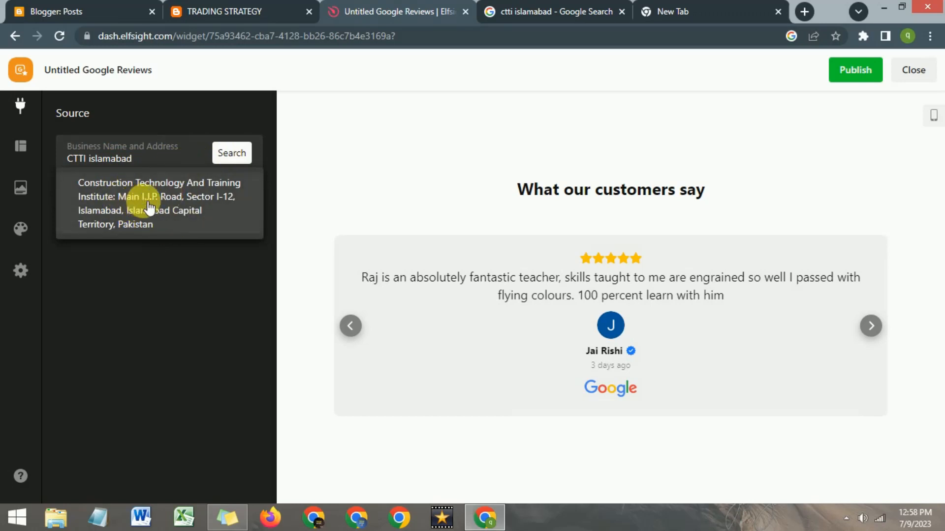
left_click(150, 209)
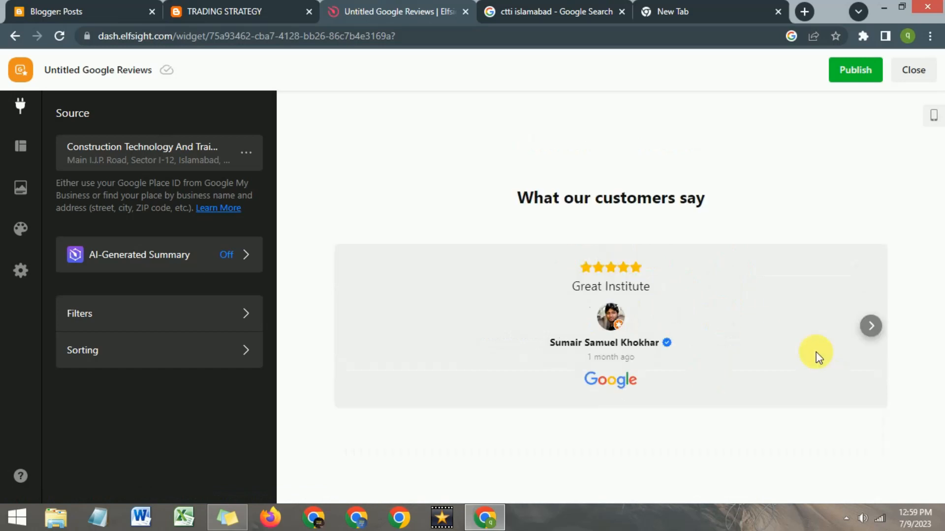
left_click(870, 326)
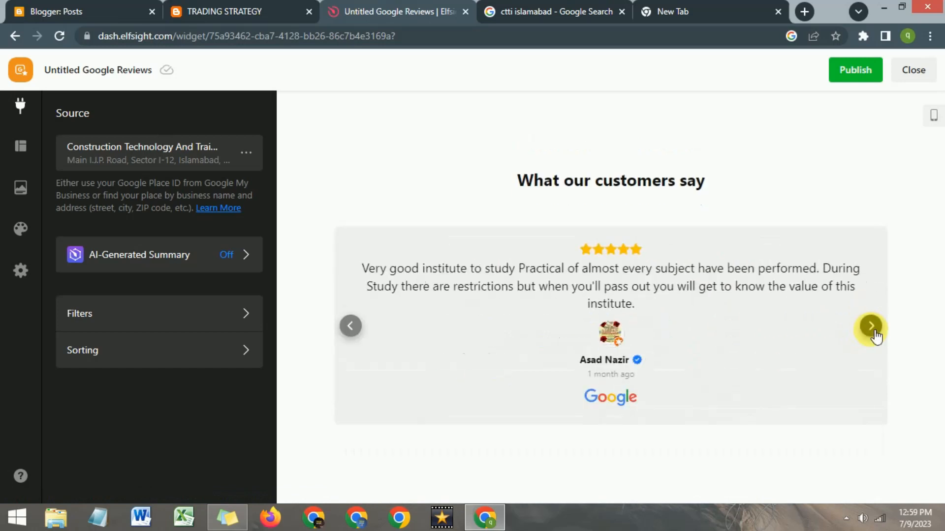
- Page through the institute's reviews in the widget preview and compare them with the reviews in the Google search results
left_click(871, 327)
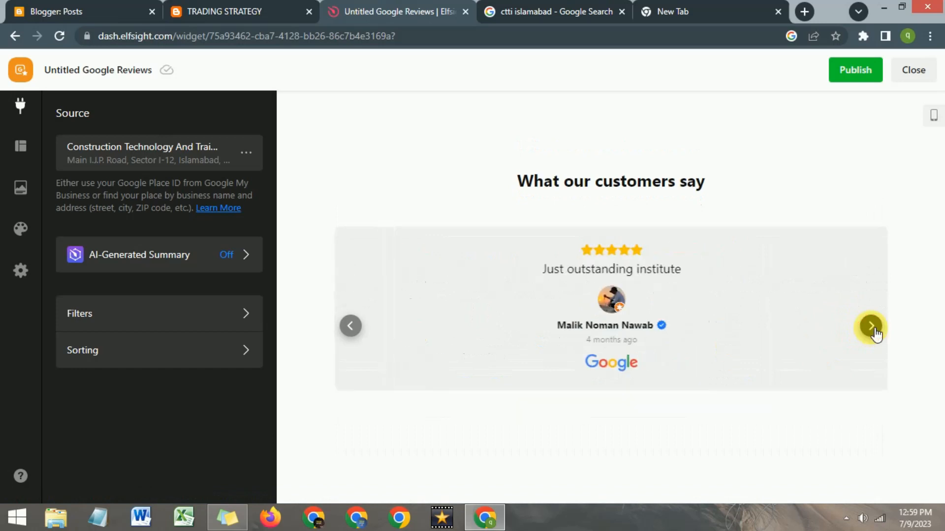
left_click(350, 326)
left_click(350, 326)
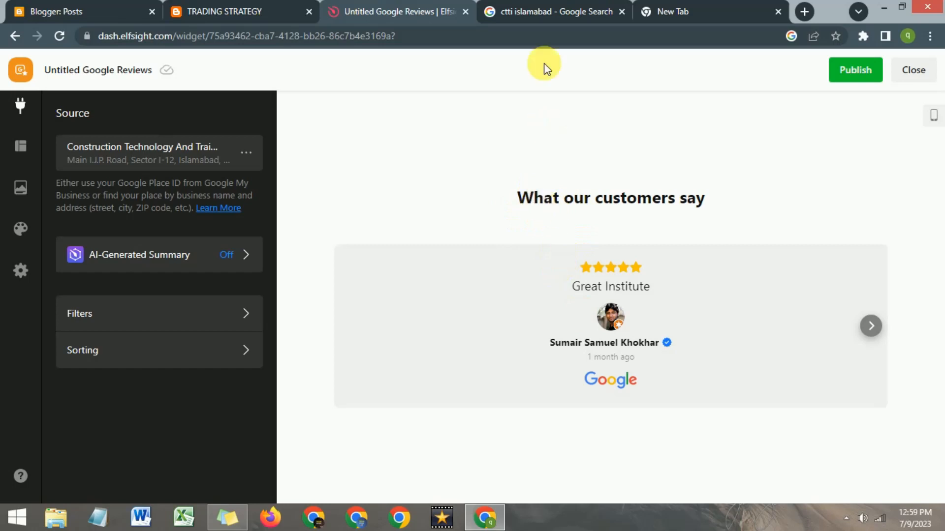
left_click(540, 9)
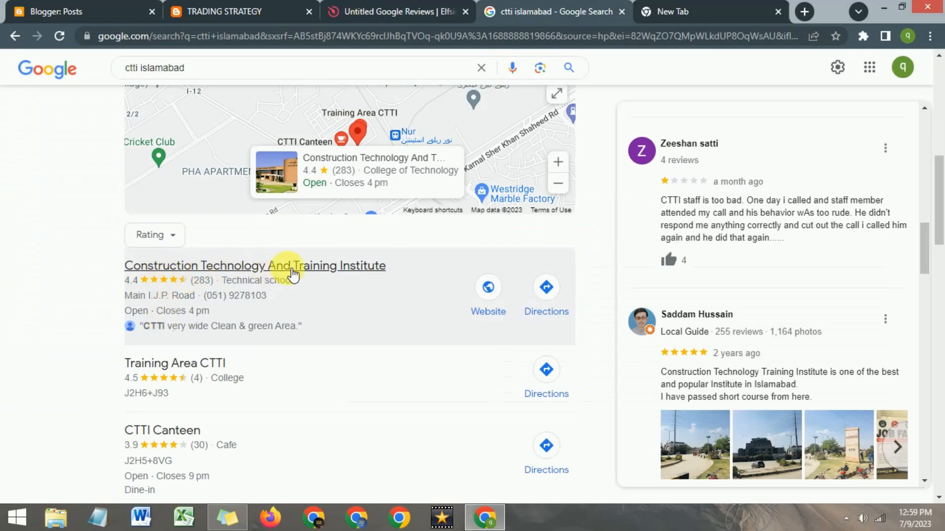
scroll(762, 287, "up", 3)
scroll(762, 286, "up", 6)
scroll(762, 287, "down", 13)
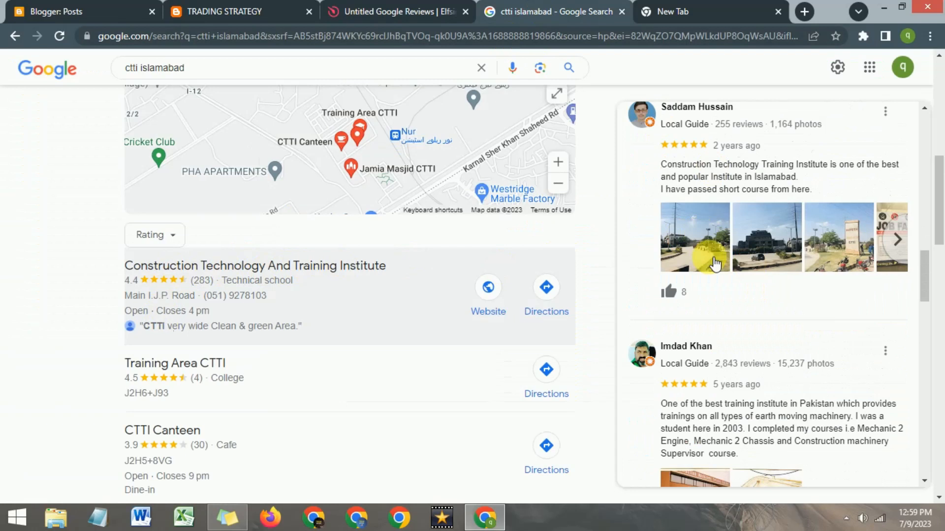
scroll(715, 258, "up", 5)
left_click(400, 12)
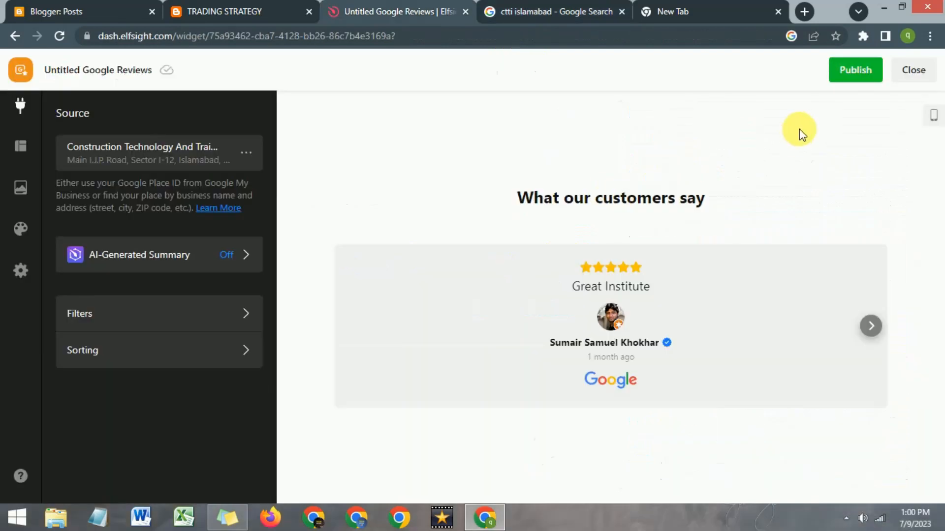
- Publish the reviews widget on the free Lite plan and copy its embed code
left_click(850, 82)
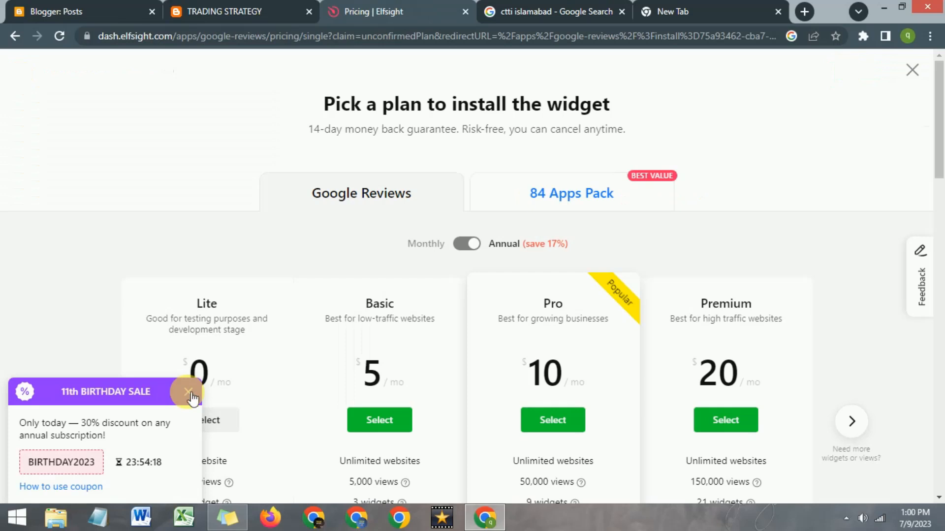
left_click(188, 392)
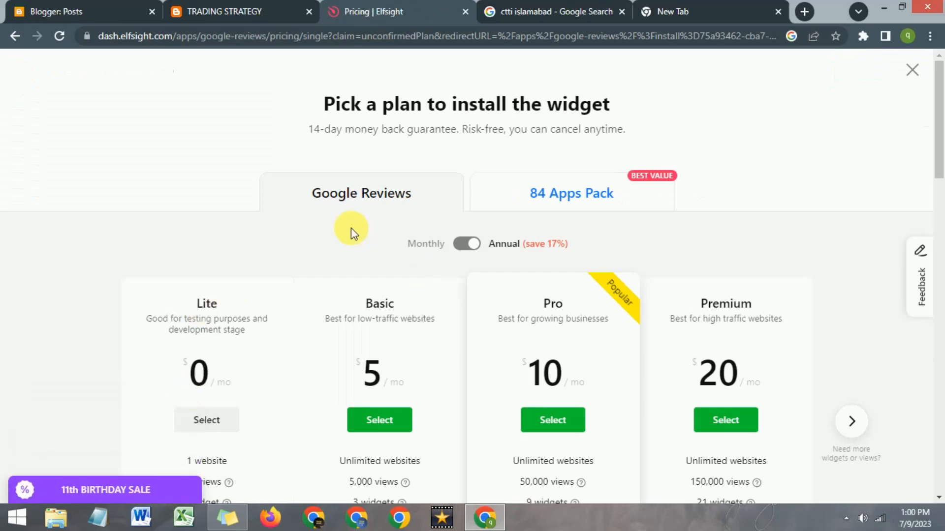
scroll(351, 232, "down", 3)
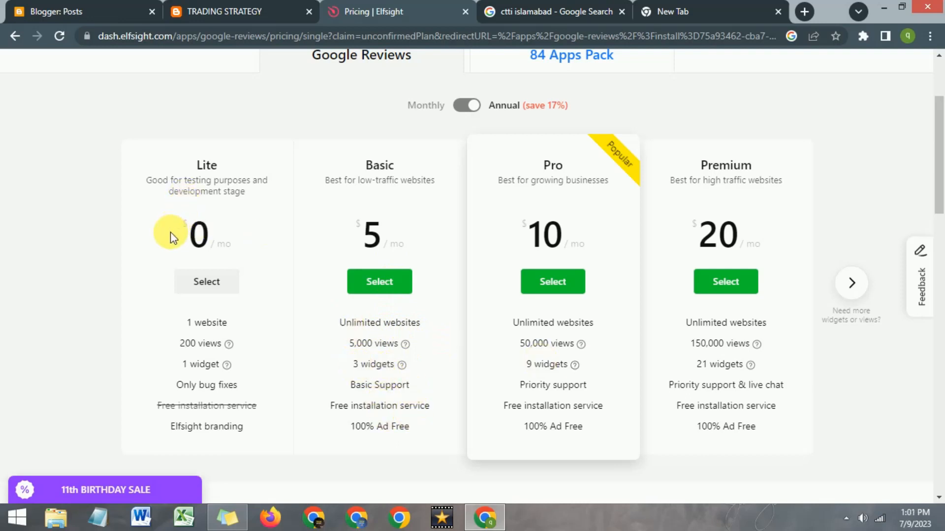
left_click(207, 286)
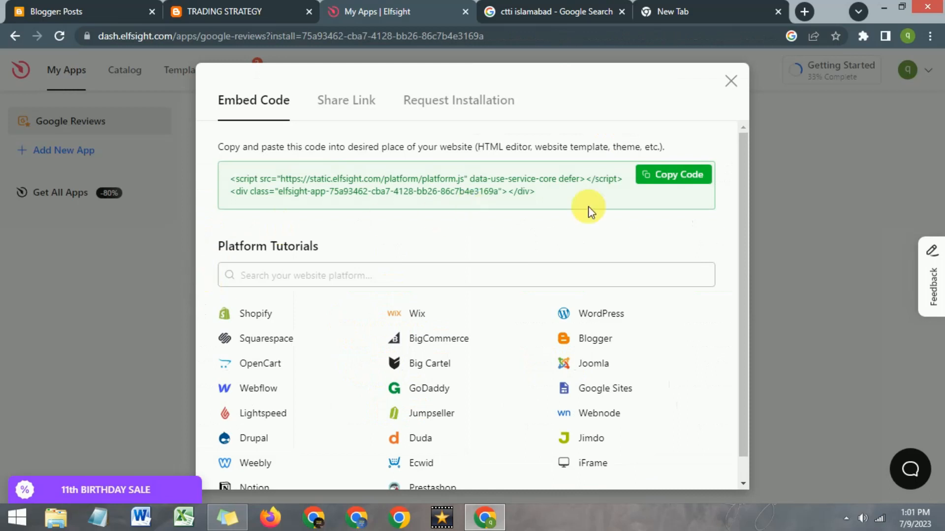
left_click(673, 182)
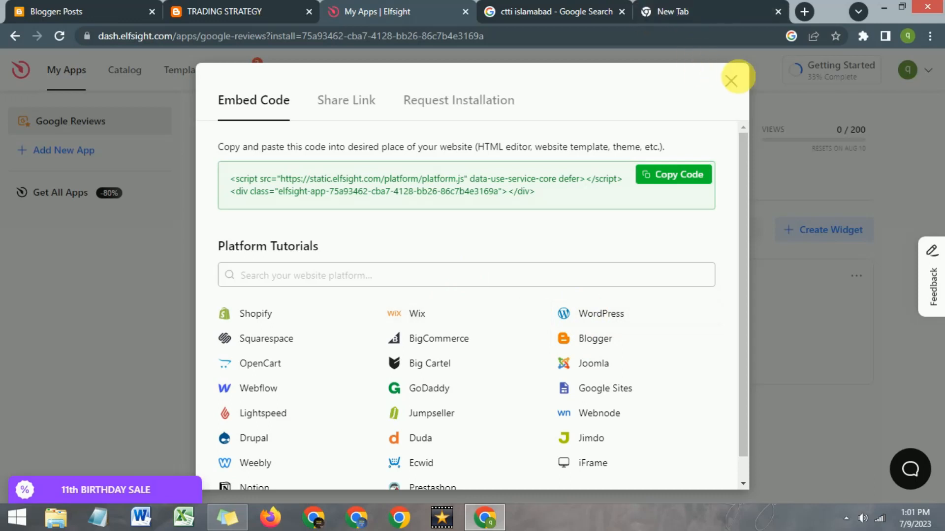
left_click(655, 177)
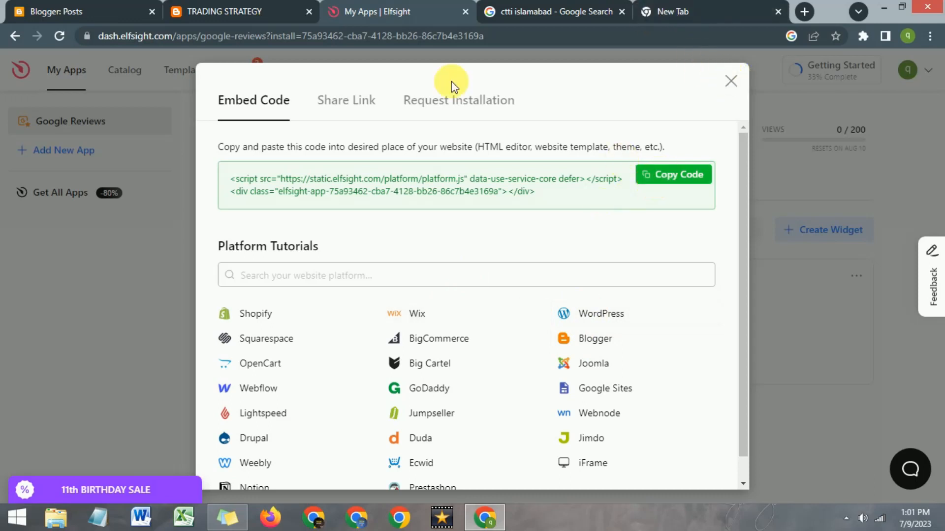
- Inspect the TRADING STRATEGY blog's home page down to the advertisement area above the footer
left_click(186, 10)
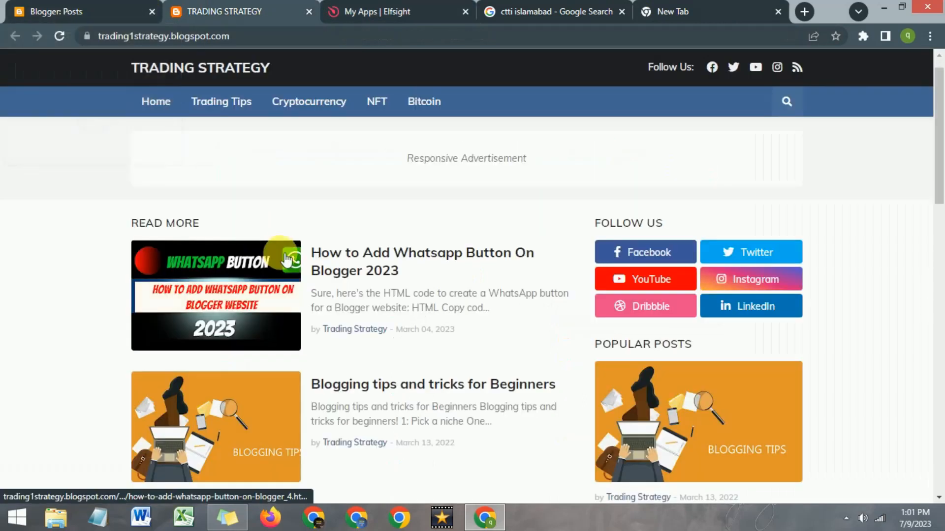
scroll(506, 427, "down", 14)
scroll(504, 423, "down", 5)
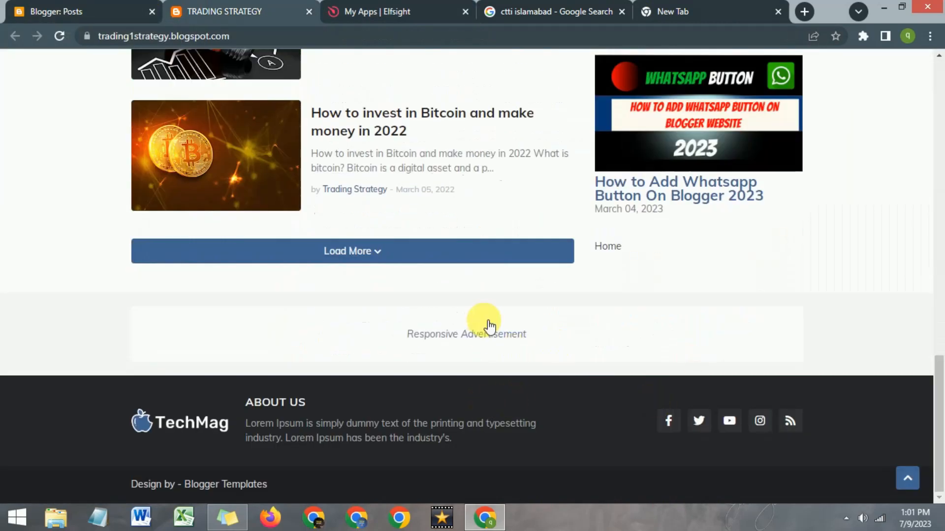
- Open the blog's layout in Blogger and locate the Footer Ads section
left_click(97, 5)
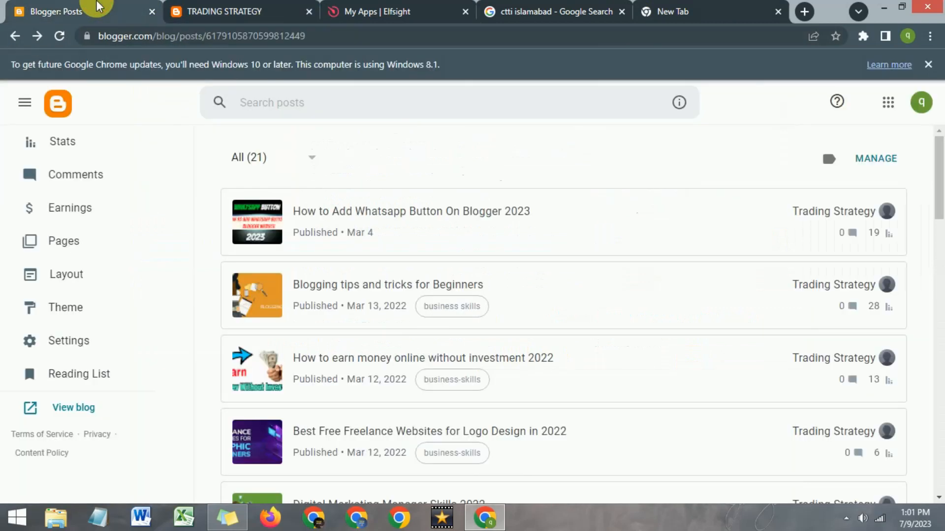
left_click(74, 274)
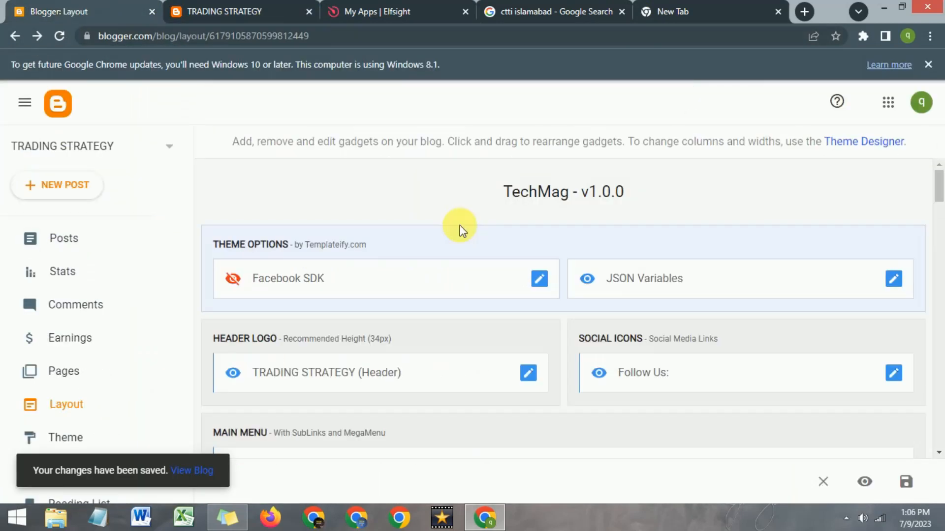
scroll(449, 232, "down", 10)
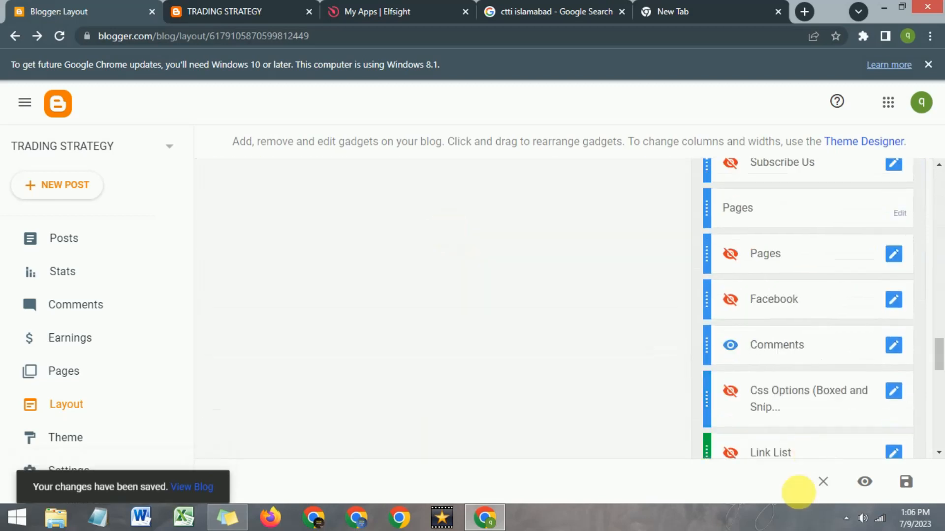
scroll(557, 296, "down", 4)
scroll(557, 295, "down", 5)
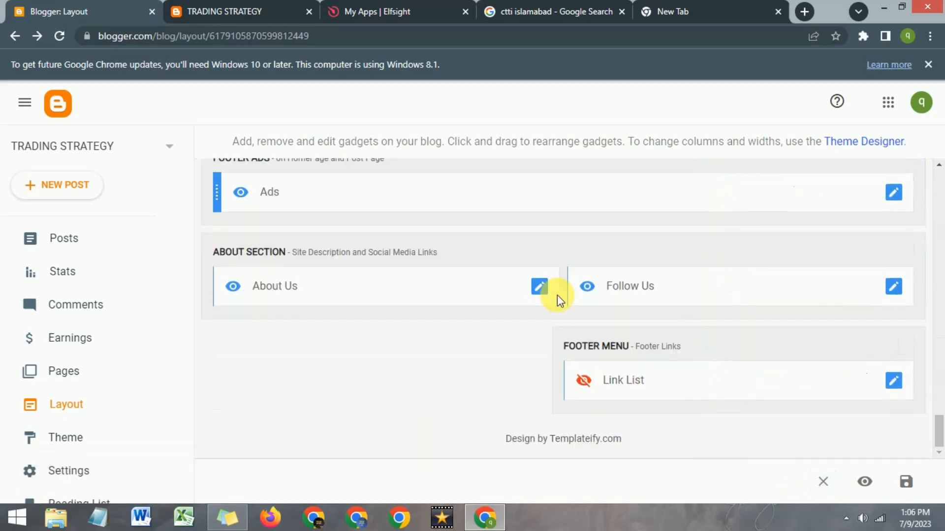
scroll(370, 297, "up", 3)
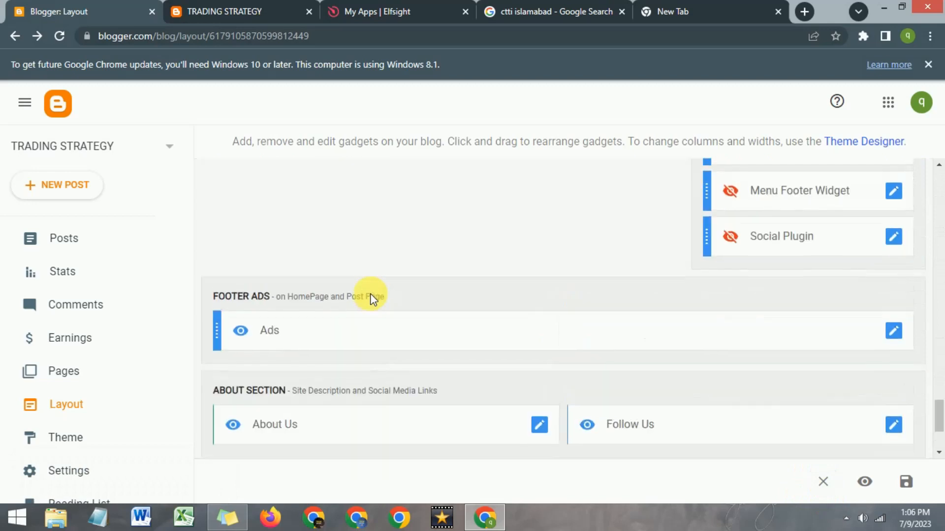
- Check the area above the footer on the live blog and return to the Blogger layout
left_click(211, 10)
scroll(396, 309, "down", 3)
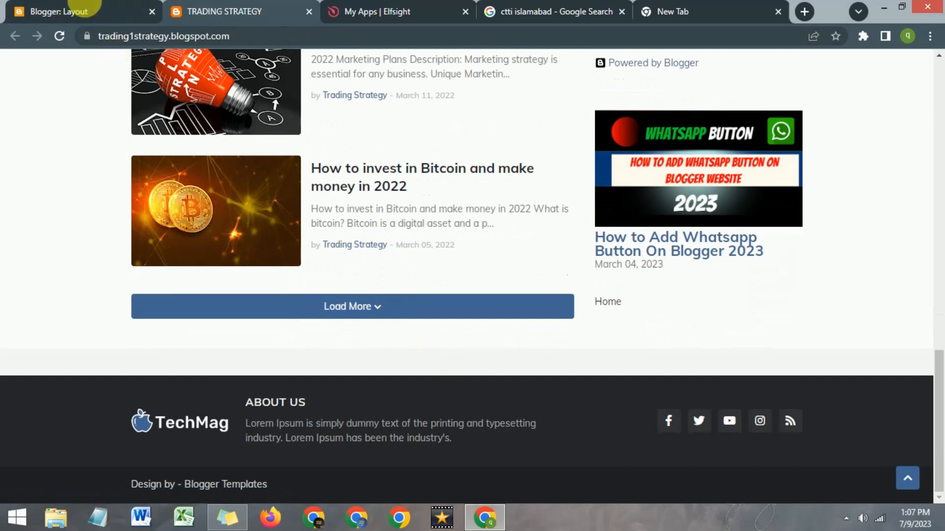
left_click(78, 7)
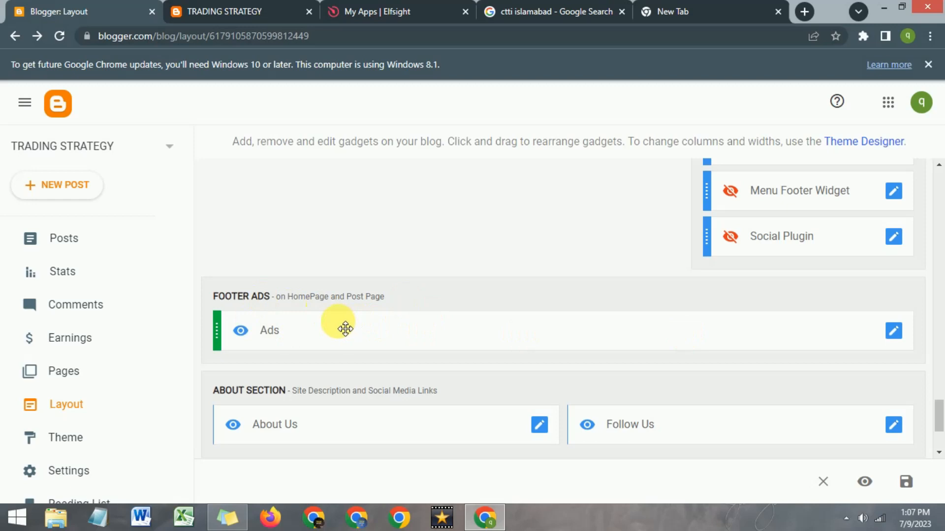
scroll(742, 324, "up", 5)
scroll(743, 325, "up", 15)
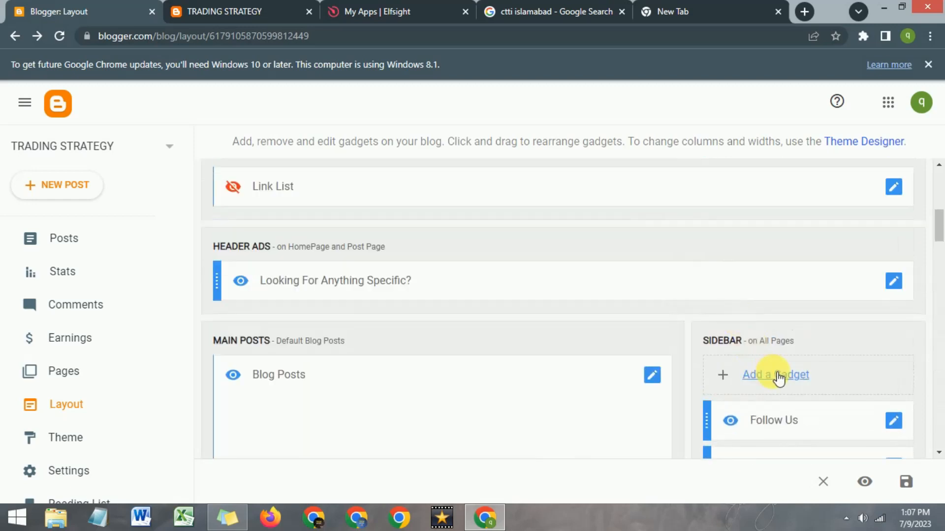
left_click(778, 375)
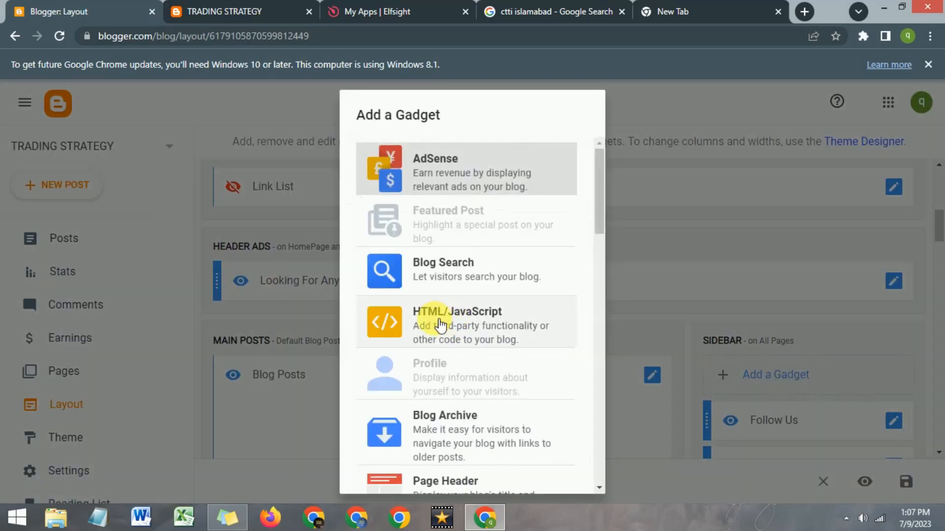
left_click(660, 247)
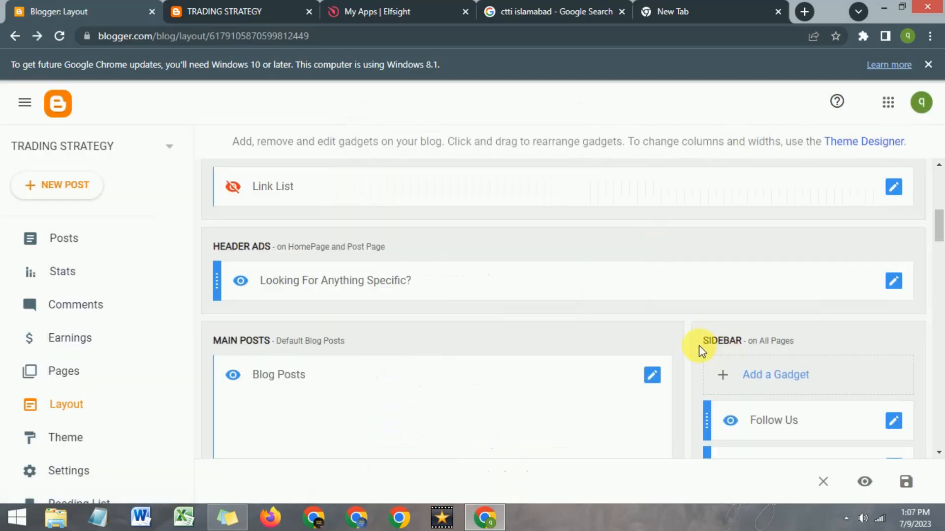
- Move the sidebar's Ad Space gadget down to directly above the hidden Pages gadget
scroll(699, 346, "down", 15)
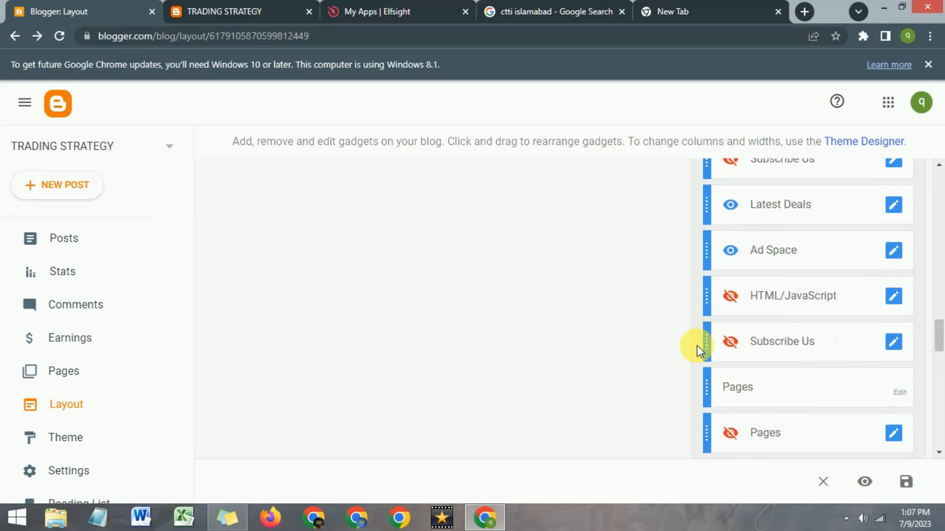
left_click_drag(708, 250, 719, 394)
- Open the Ads gadget in the Footer Ads section for editing and set its title to "Google Reviews"
scroll(674, 336, "down", 15)
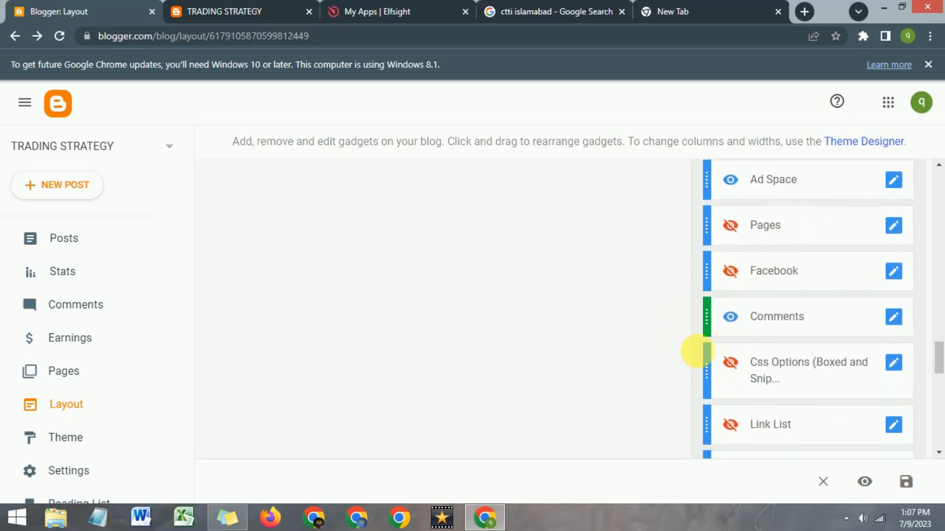
scroll(406, 351, "up", 5)
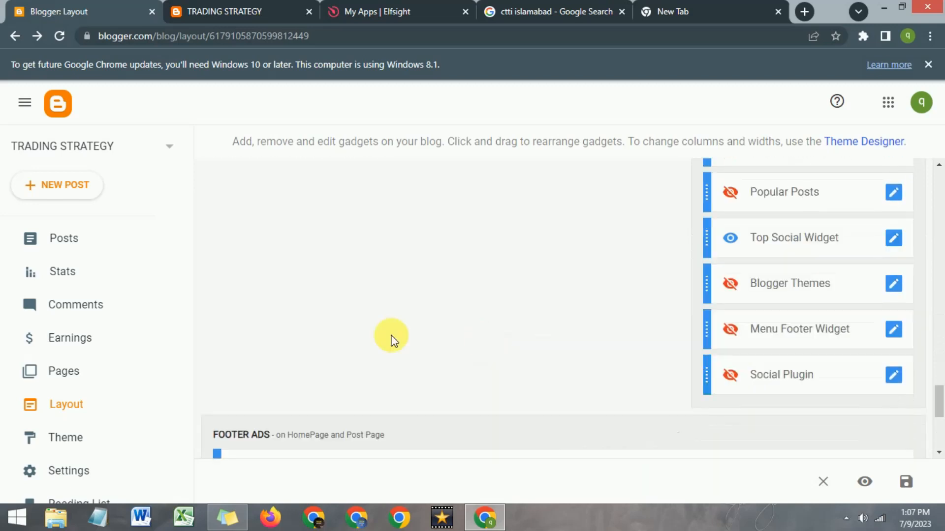
scroll(406, 352, "down", 3)
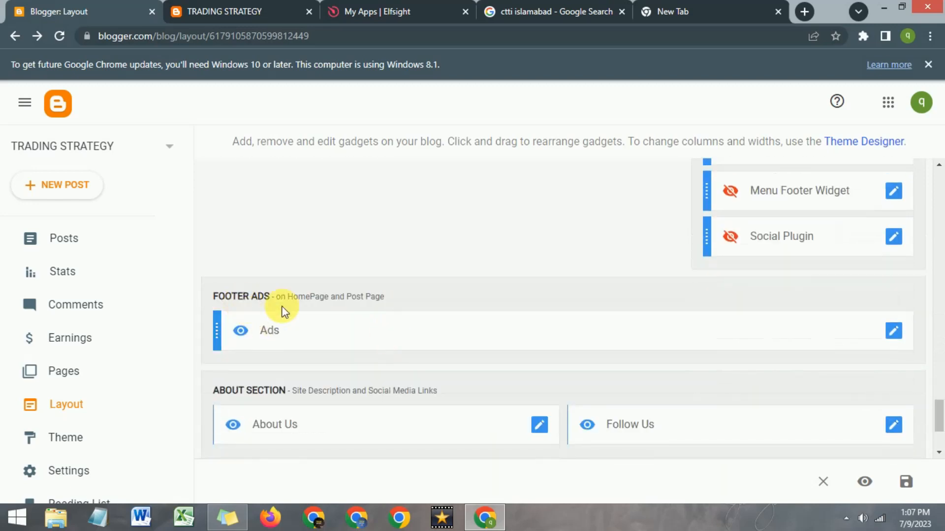
left_click(905, 332)
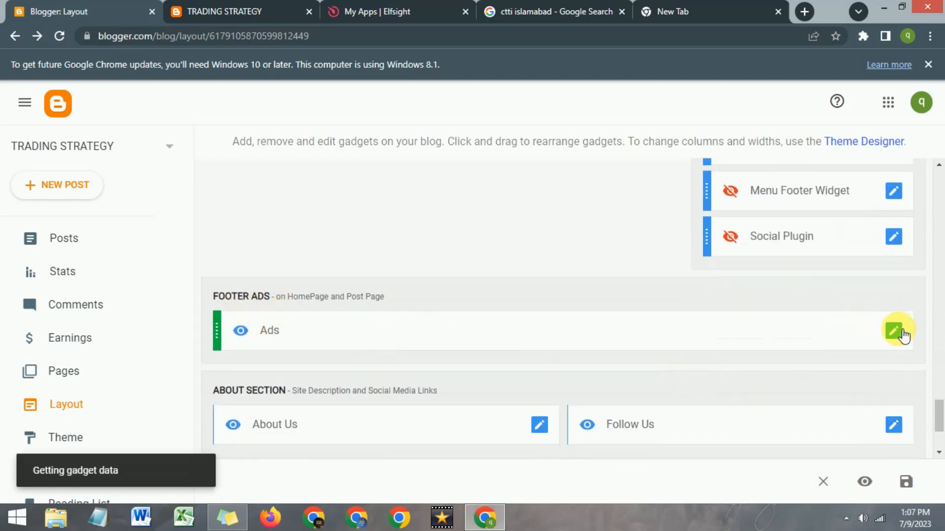
left_click(408, 282)
double_click(408, 283)
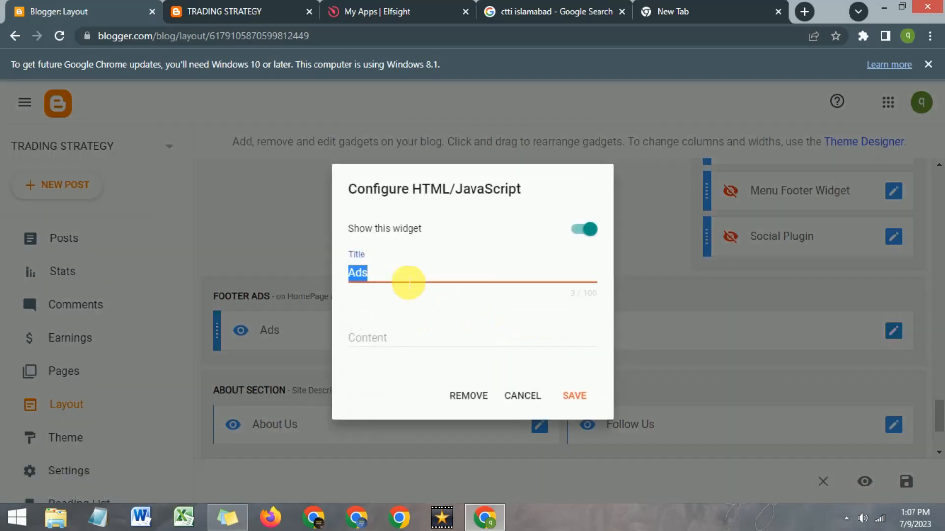
type("Google Reviews")
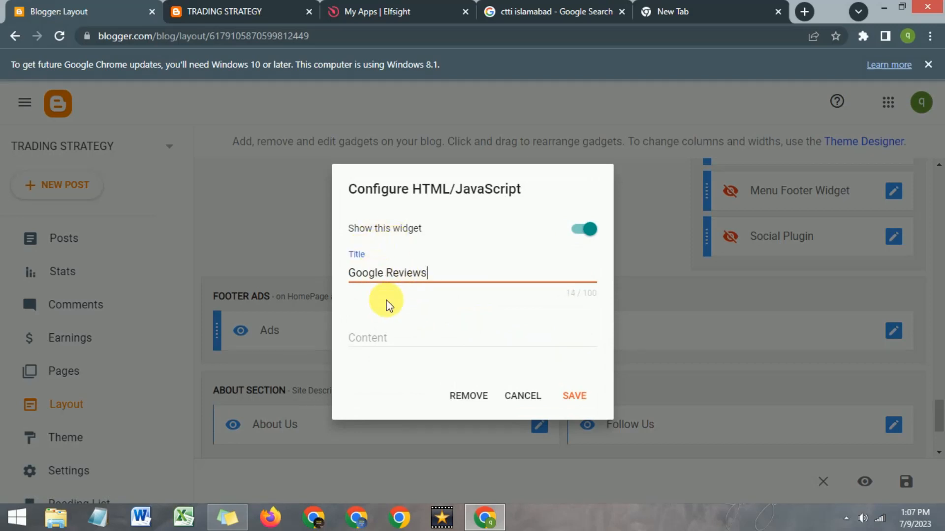
- Copy the widget's embed code from Elfsight again, paste it as the footer gadget's content in Blogger and save the gadget
left_click(419, 344)
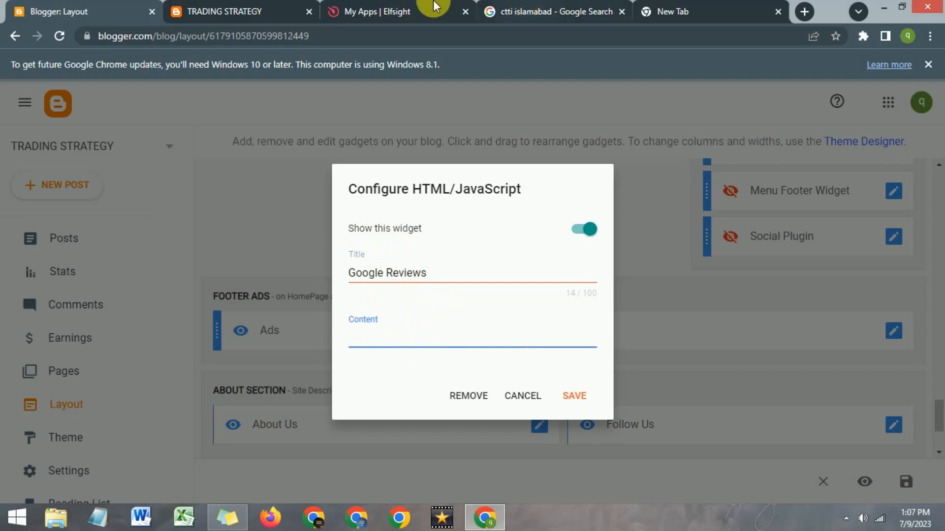
left_click(392, 10)
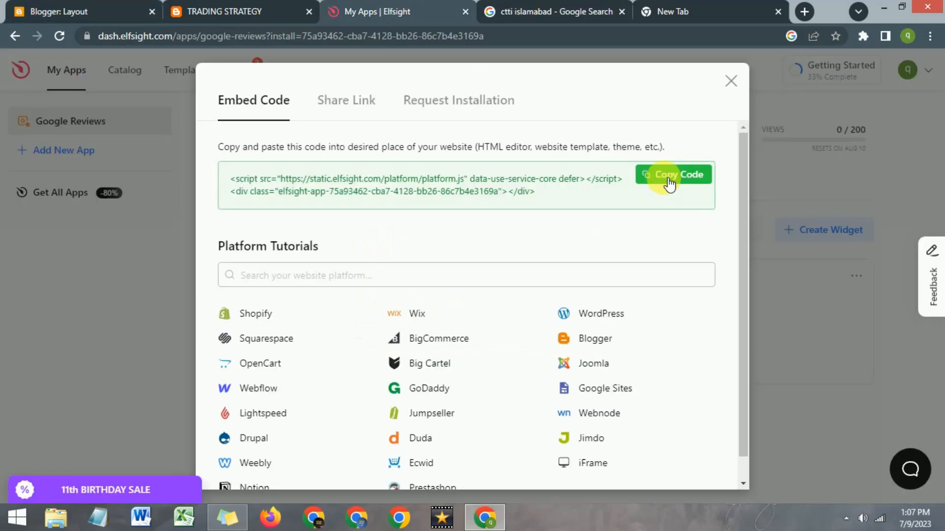
left_click(669, 183)
left_click(61, 10)
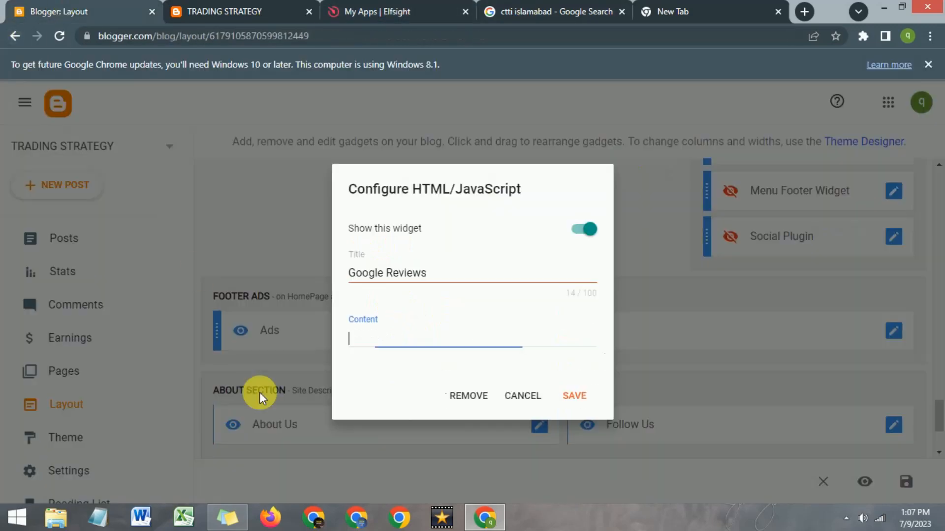
right_click(367, 345)
left_click(388, 236)
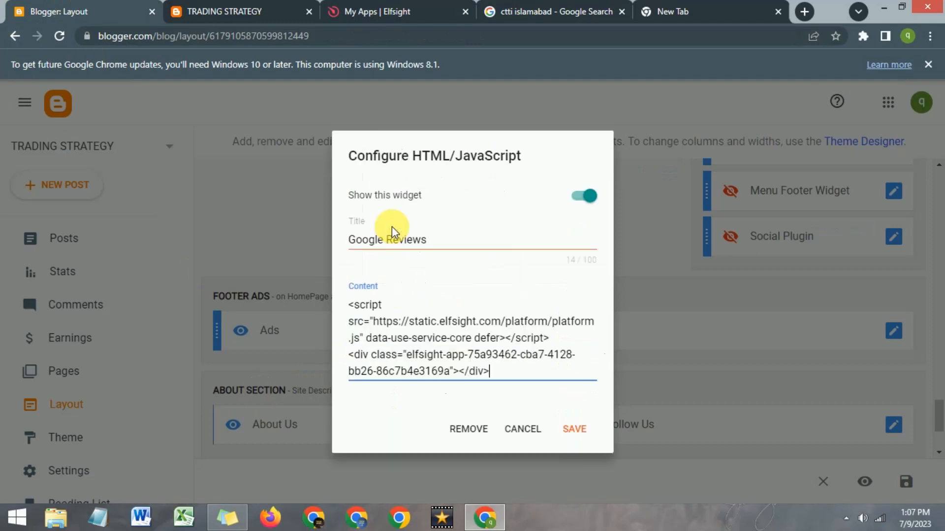
left_click(575, 431)
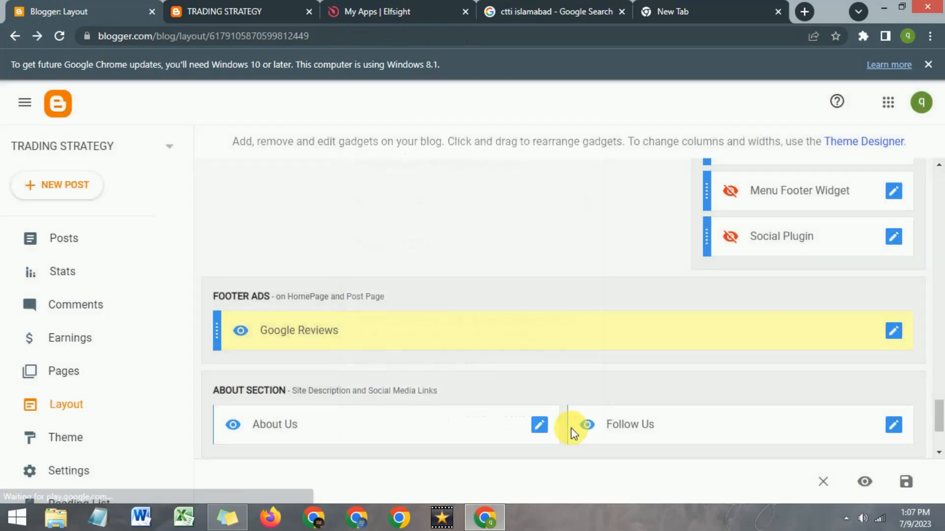
- Save the Blogger layout and reload the live blog
scroll(548, 350, "down", 3)
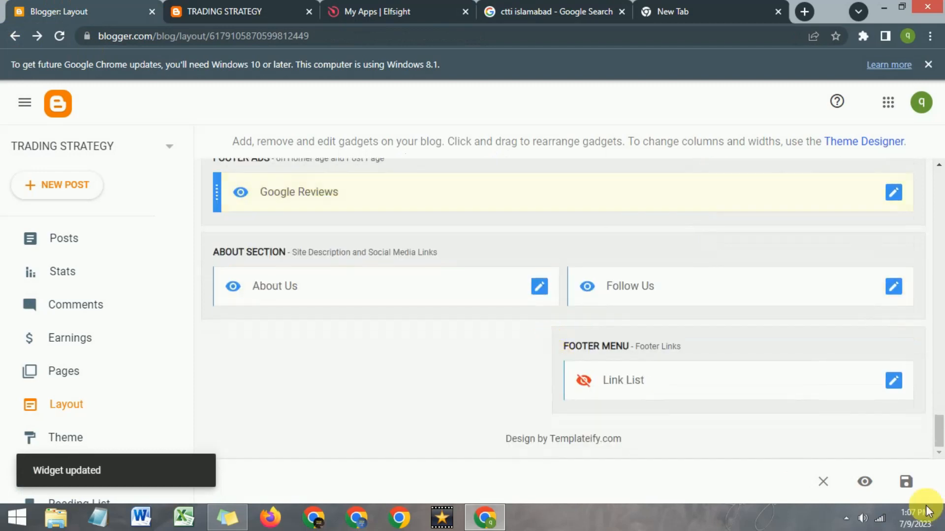
left_click(910, 487)
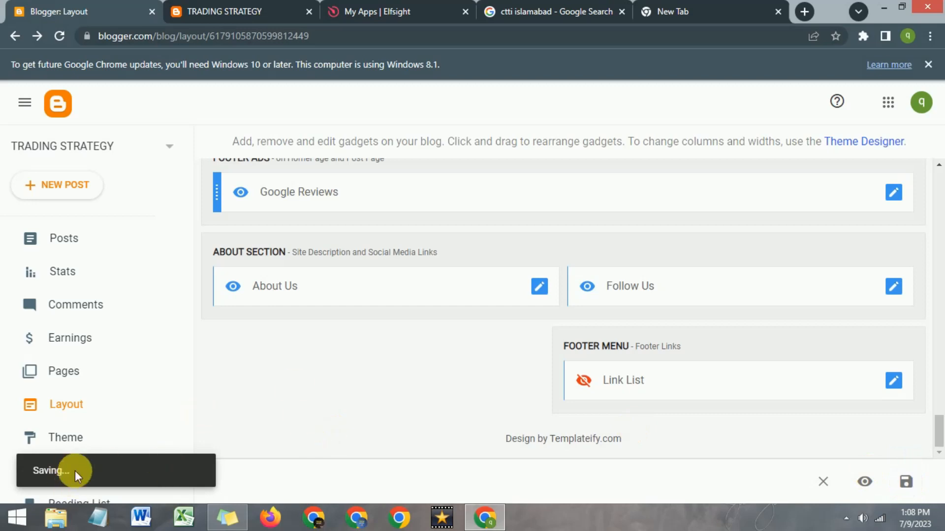
left_click(271, 6)
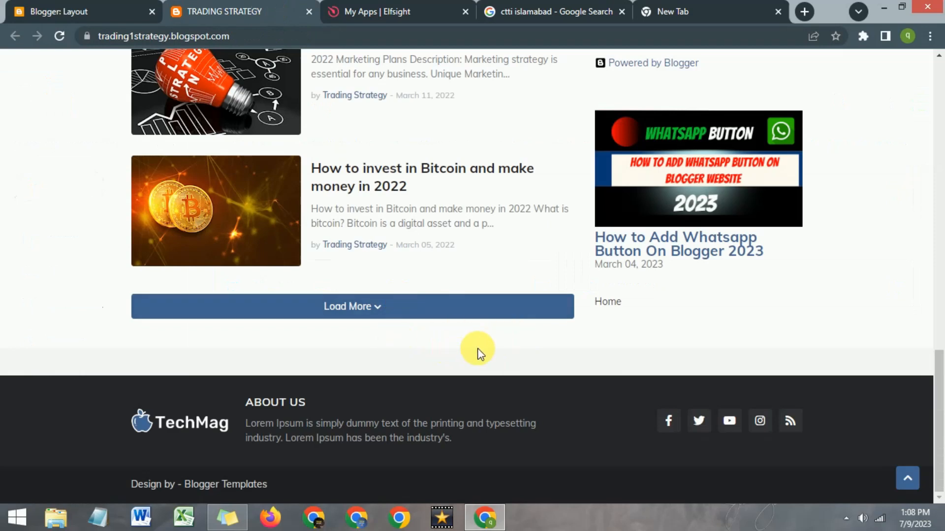
left_click(57, 38)
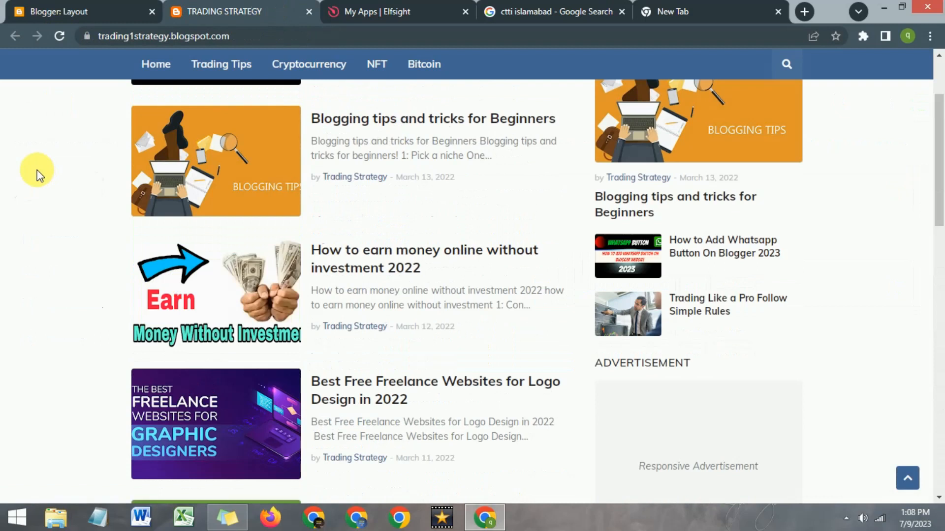
- Examine the Google Reviews slider above the live blog's footer, paging forward and back through the customer reviews
scroll(36, 170, "down", 7)
scroll(37, 174, "down", 8)
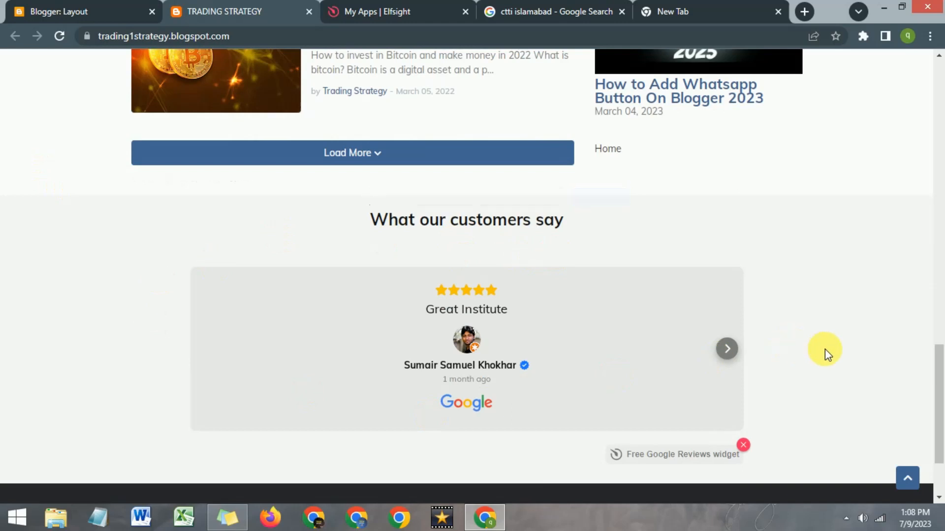
scroll(187, 316, "down", 2)
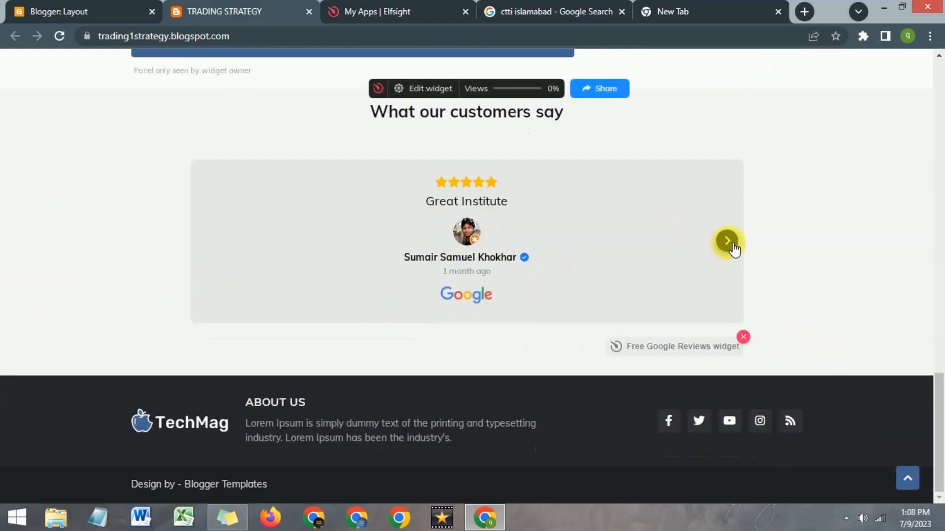
scroll(766, 249, "up", 1)
left_click(732, 314)
left_click(727, 330)
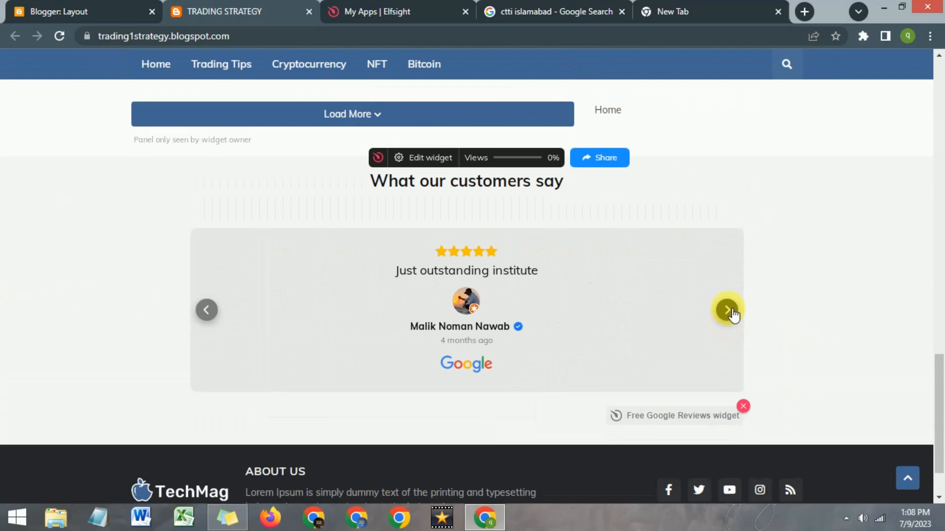
left_click(732, 315)
left_click(734, 318)
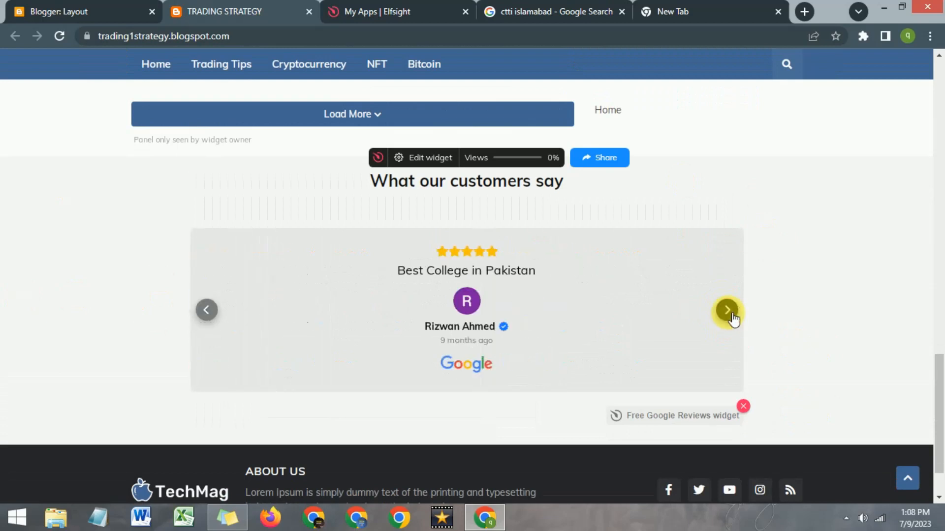
left_click(727, 310)
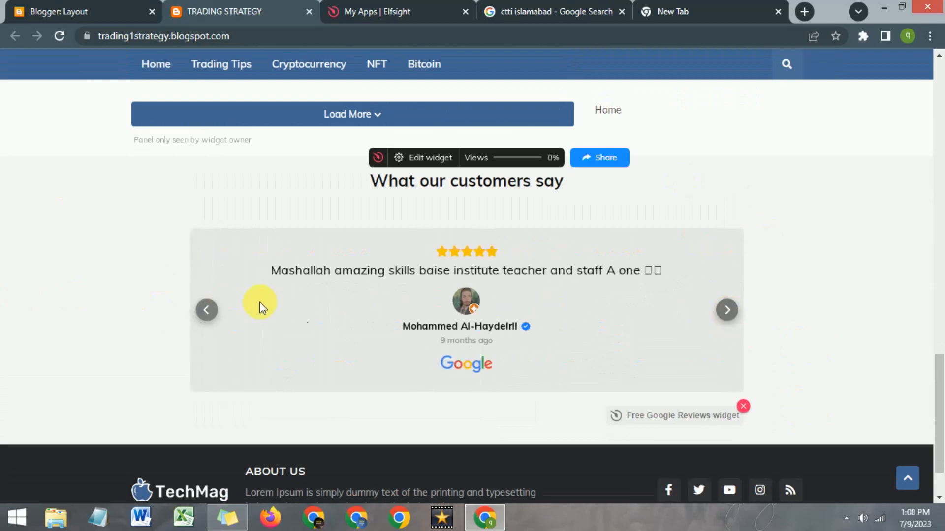
left_click(207, 310)
scroll(101, 285, "up", 1)
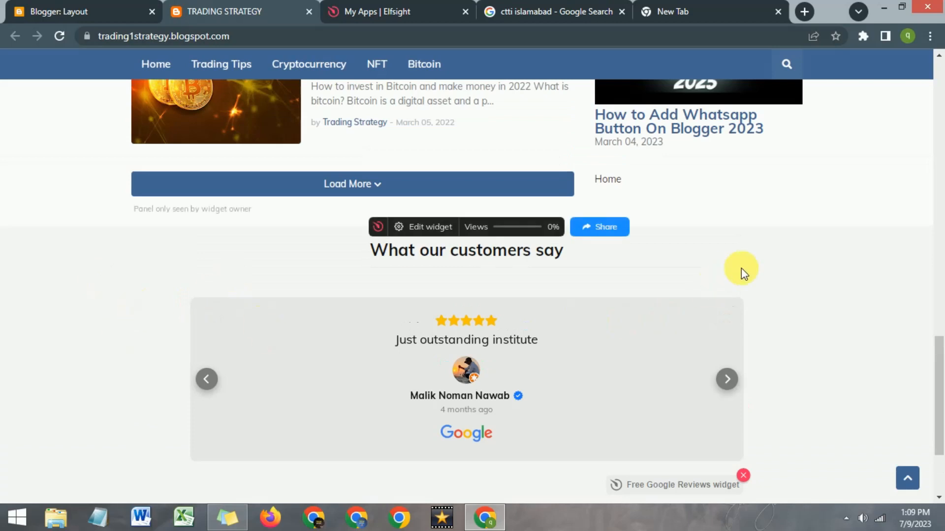
mouse_move(941, 367)
left_mouse_down()
mouse_move(941, 359)
mouse_move(941, 369)
left_mouse_up()
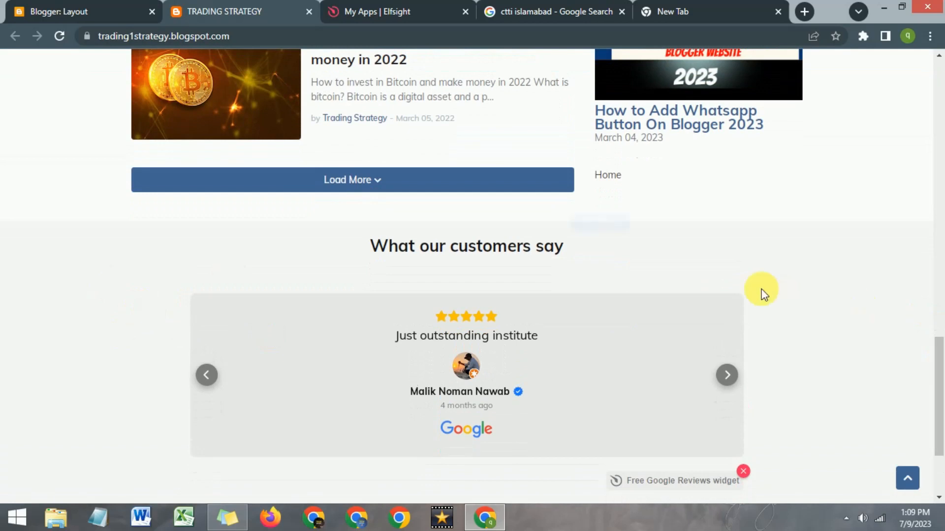
mouse_move(625, 302)
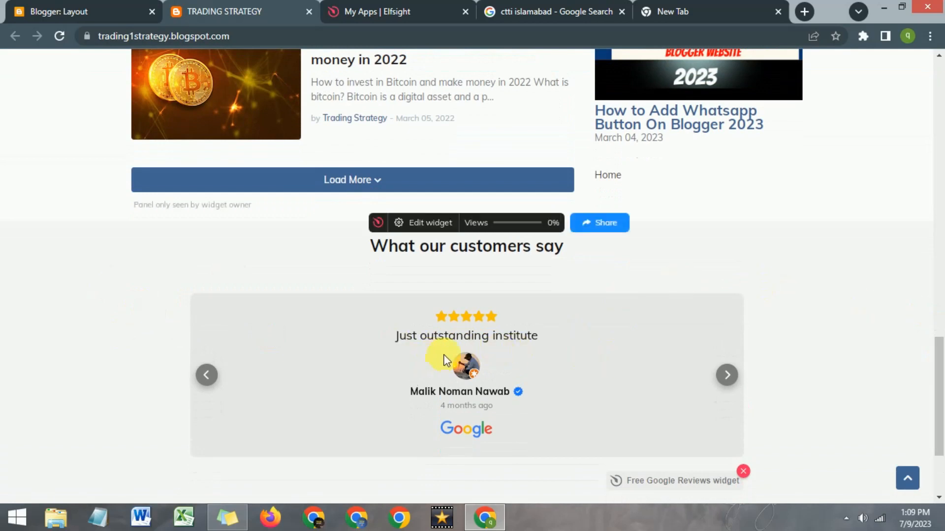
- Revisit the Google Reviews gadget in the Blogger layout, return to the live blog and test the footer slider's navigation again
left_click(110, 6)
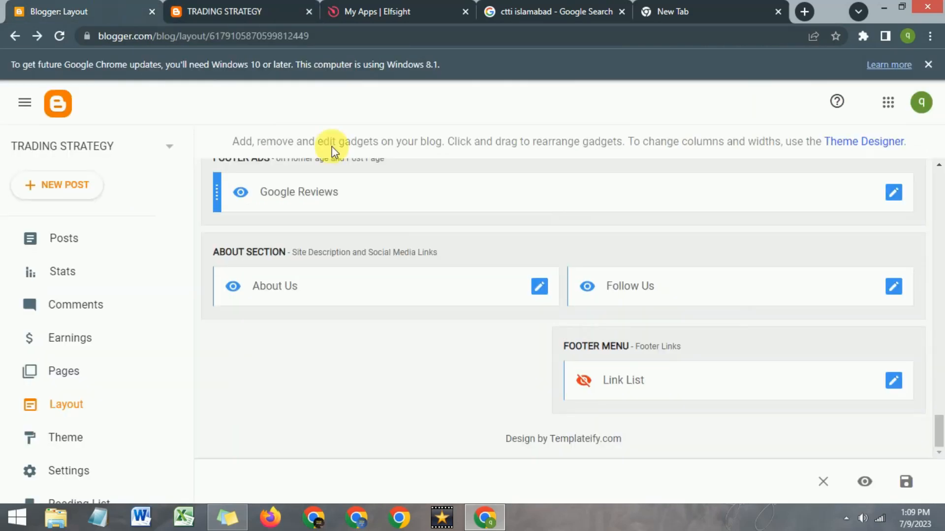
left_click(243, 6)
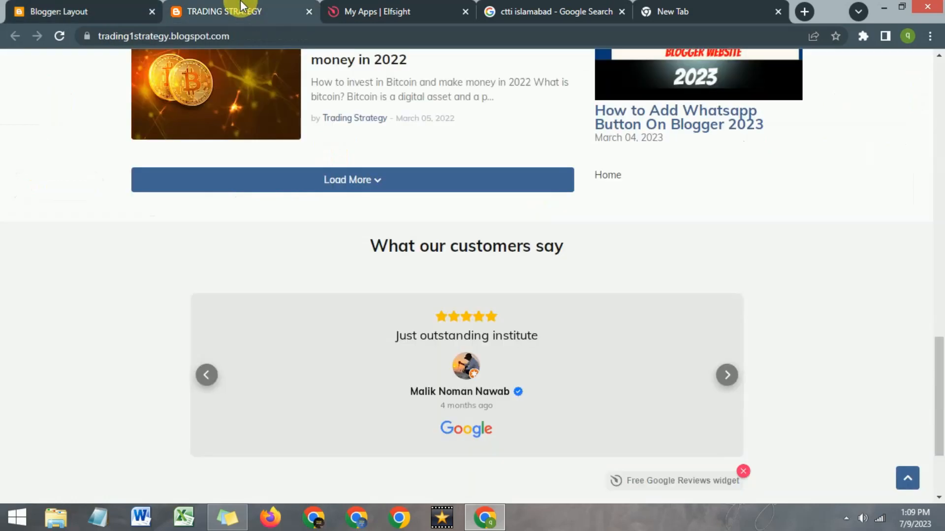
mouse_move(435, 300)
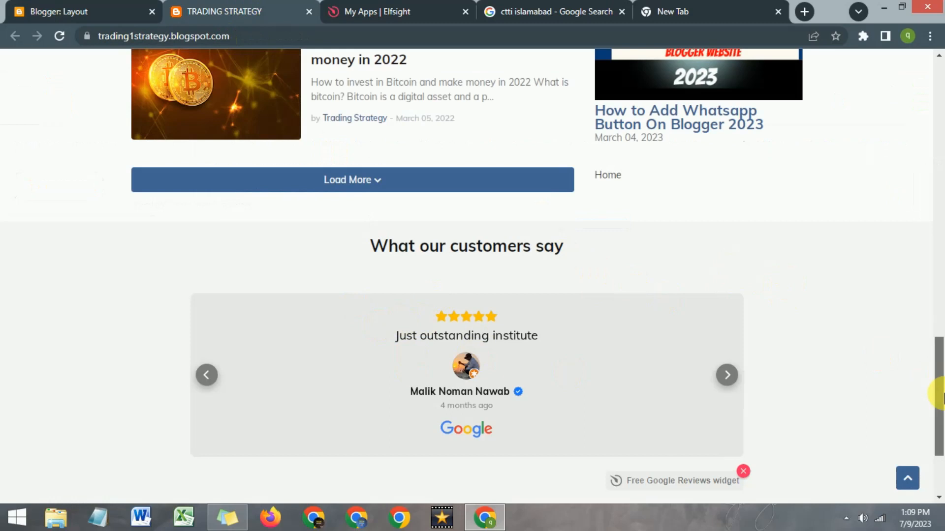
scroll(940, 396, "down", 2)
mouse_move(169, 284)
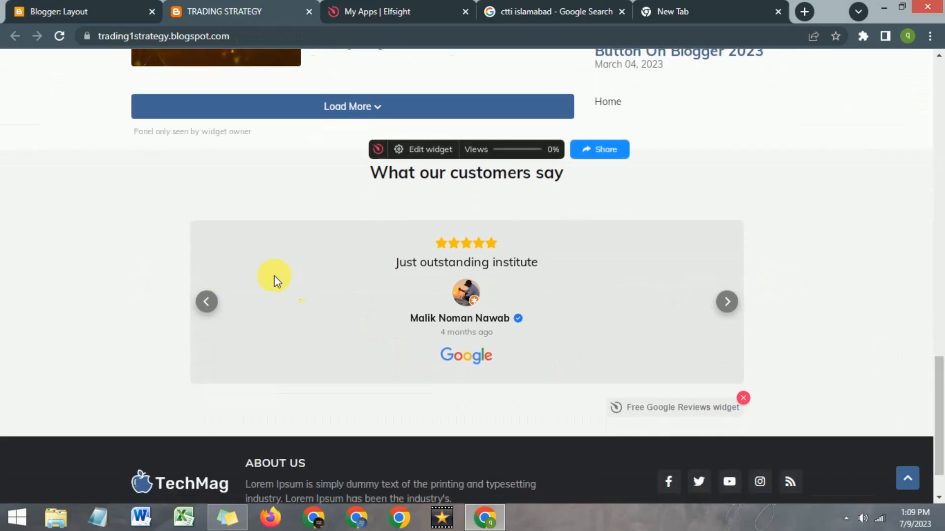
left_click(733, 305)
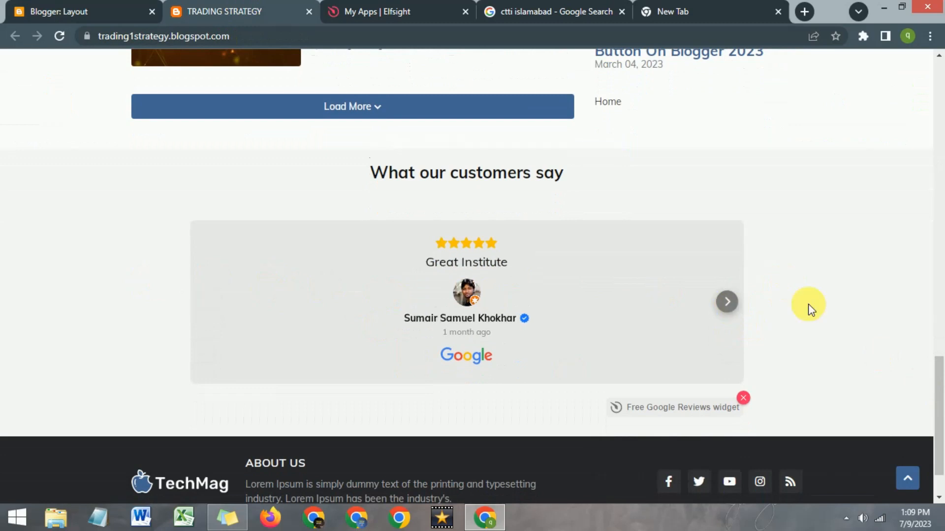